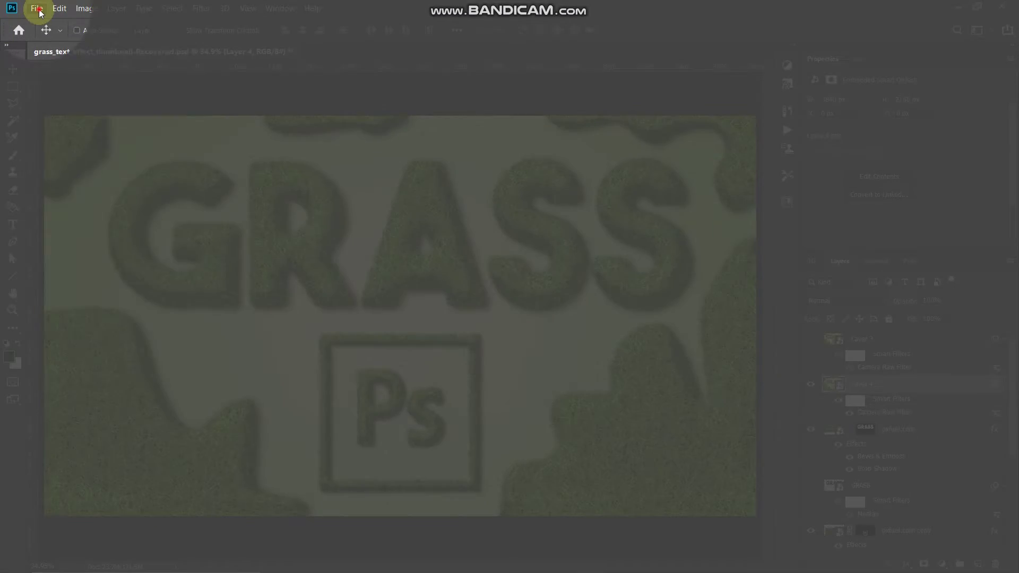
- Create a blank 3840 x 2160 px, 300 ppi document from the recent preset
{"action": "left_click", "coordinate": [38, 8]}
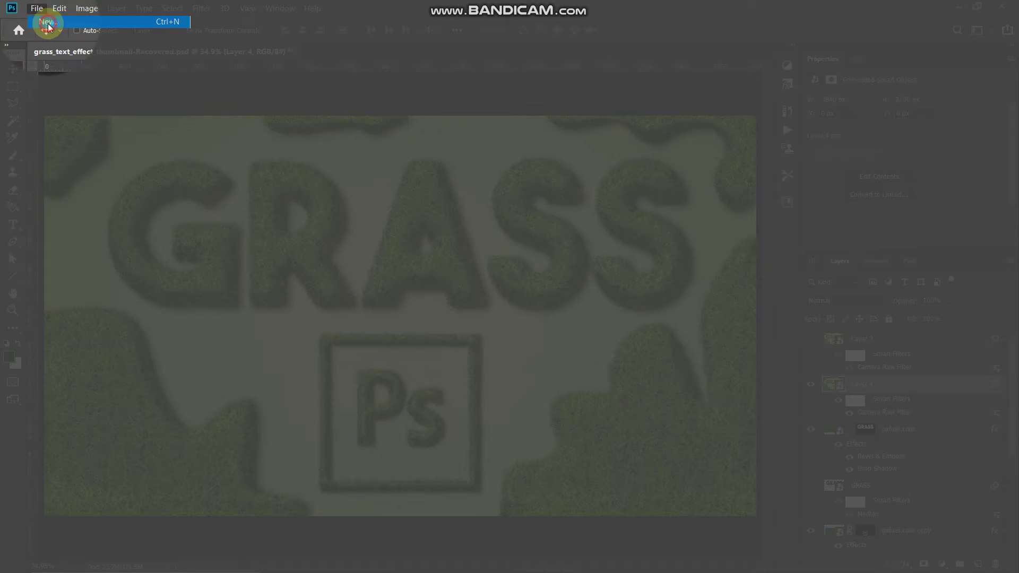
{"action": "left_click", "coordinate": [48, 23]}
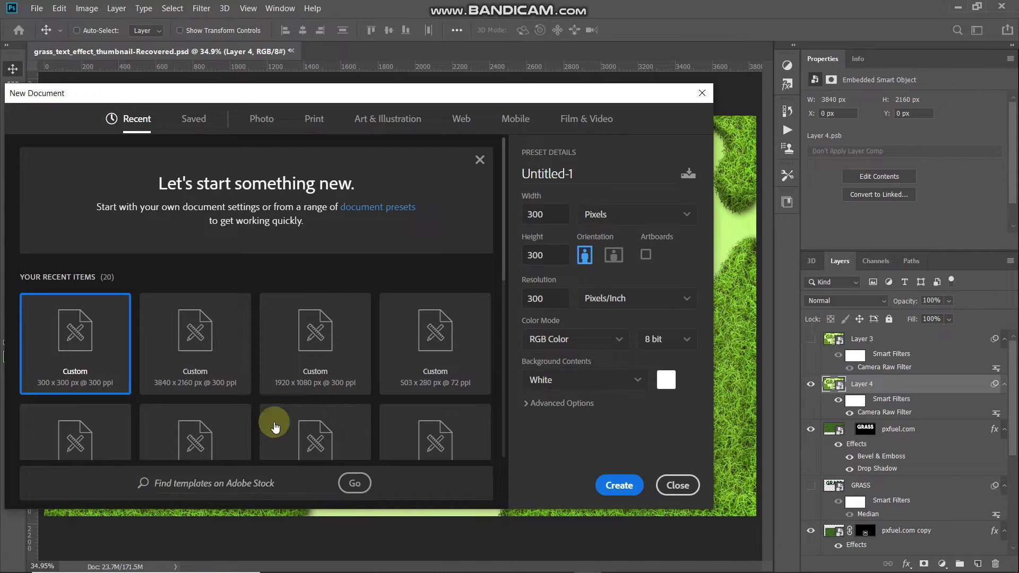
{"action": "left_click", "coordinate": [207, 350]}
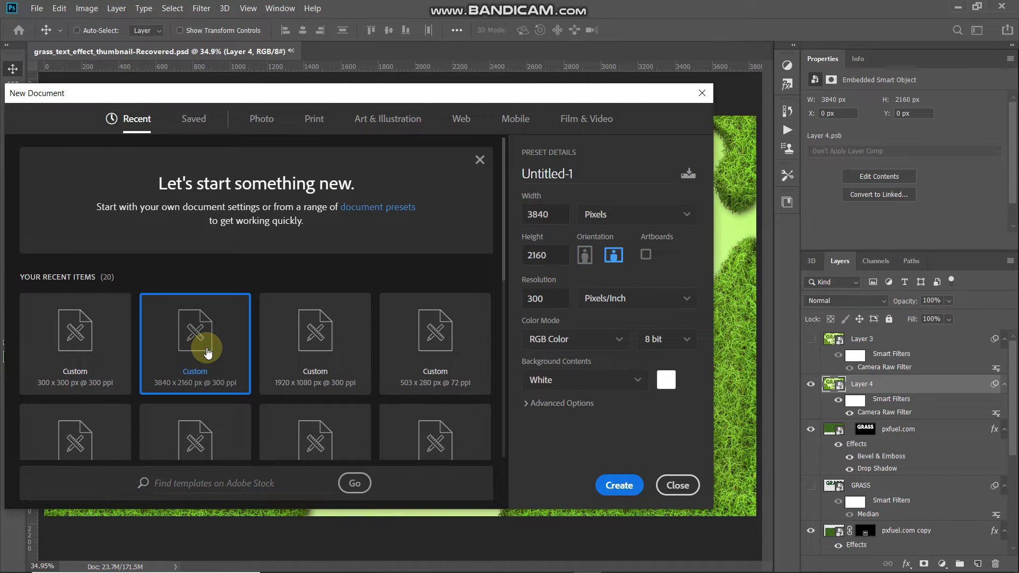
{"action": "double_click", "coordinate": [558, 208]}
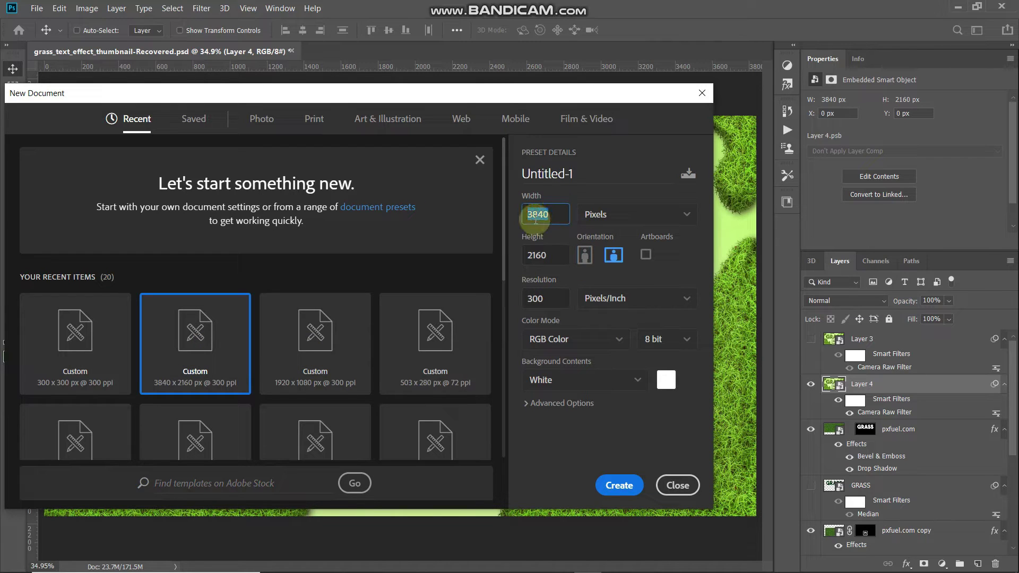
{"action": "double_click", "coordinate": [550, 255]}
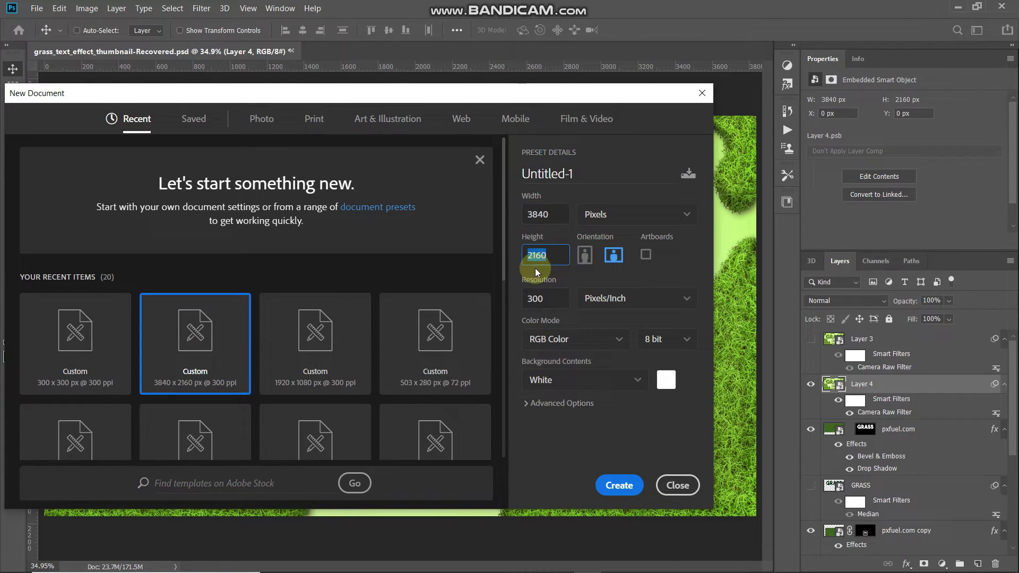
{"action": "double_click", "coordinate": [552, 299]}
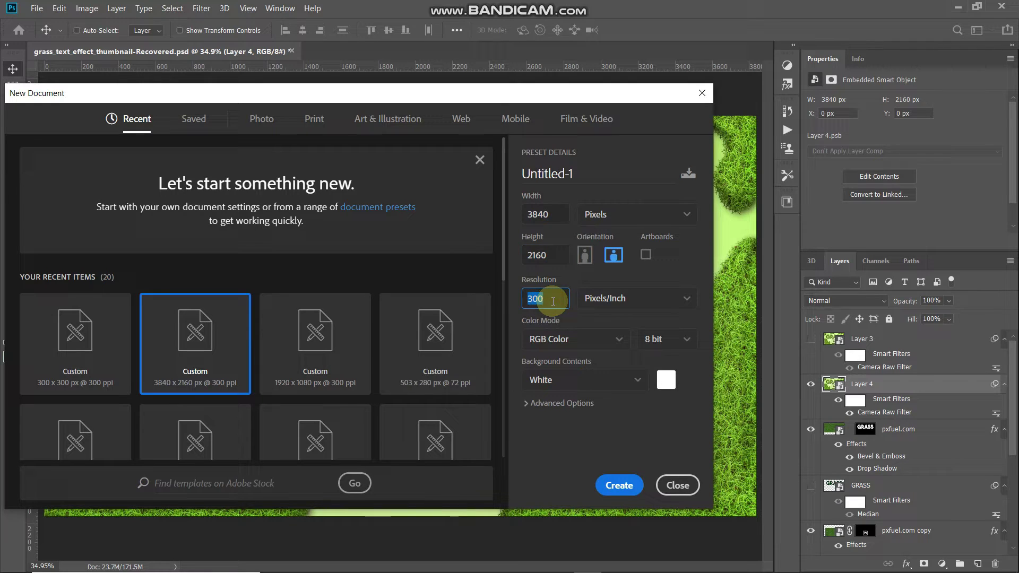
{"action": "left_click", "coordinate": [616, 484]}
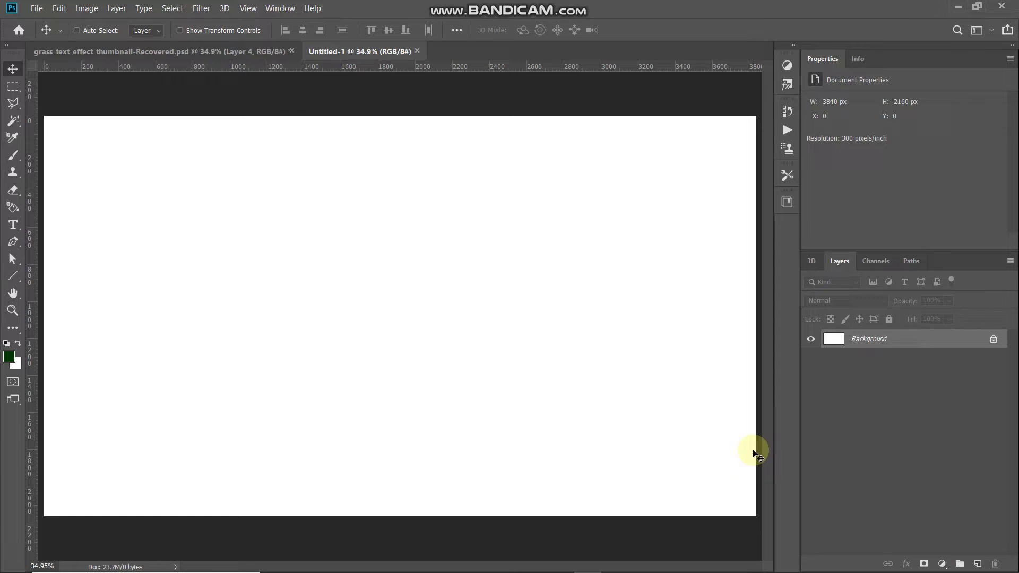
- Add a Gradient fill layer based on the Black, White gradient
{"action": "left_click", "coordinate": [941, 565]}
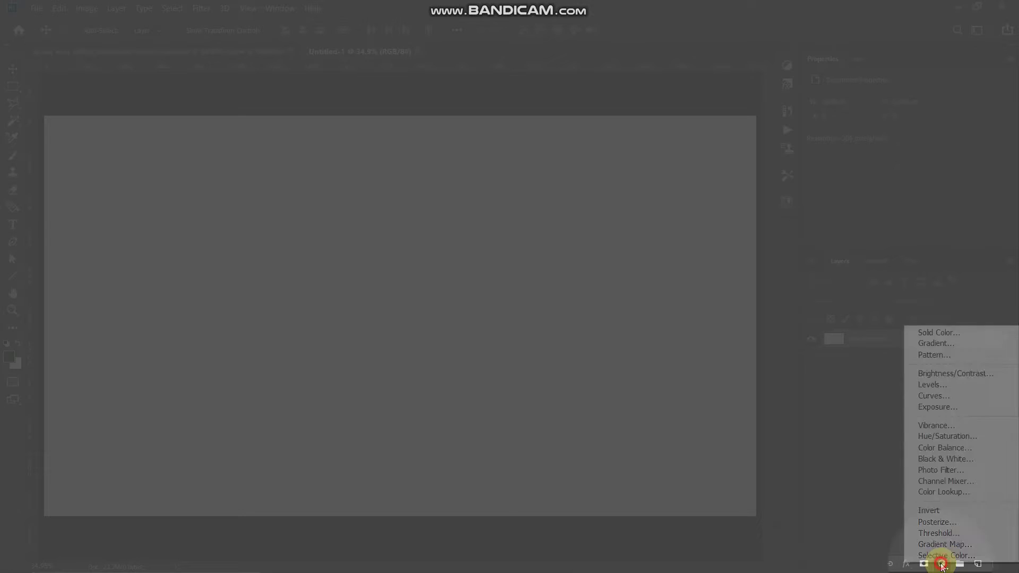
{"action": "left_click", "coordinate": [930, 346]}
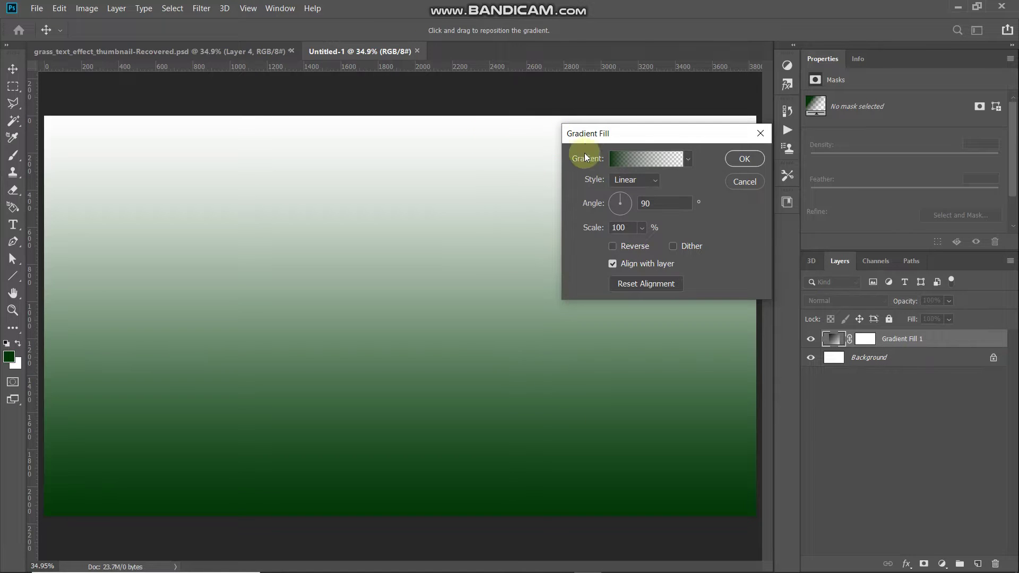
{"action": "left_click", "coordinate": [618, 160]}
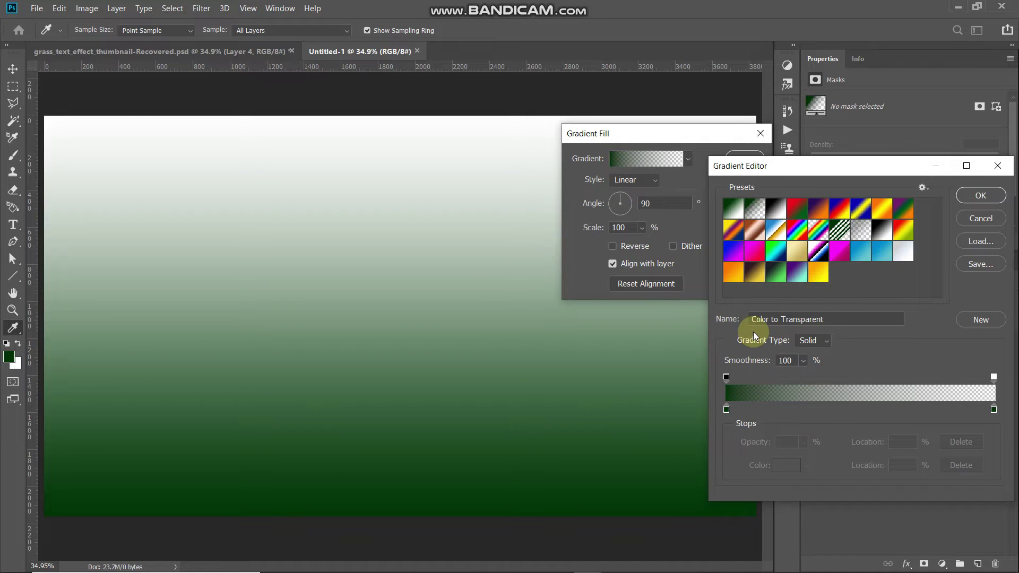
{"action": "left_click", "coordinate": [774, 208]}
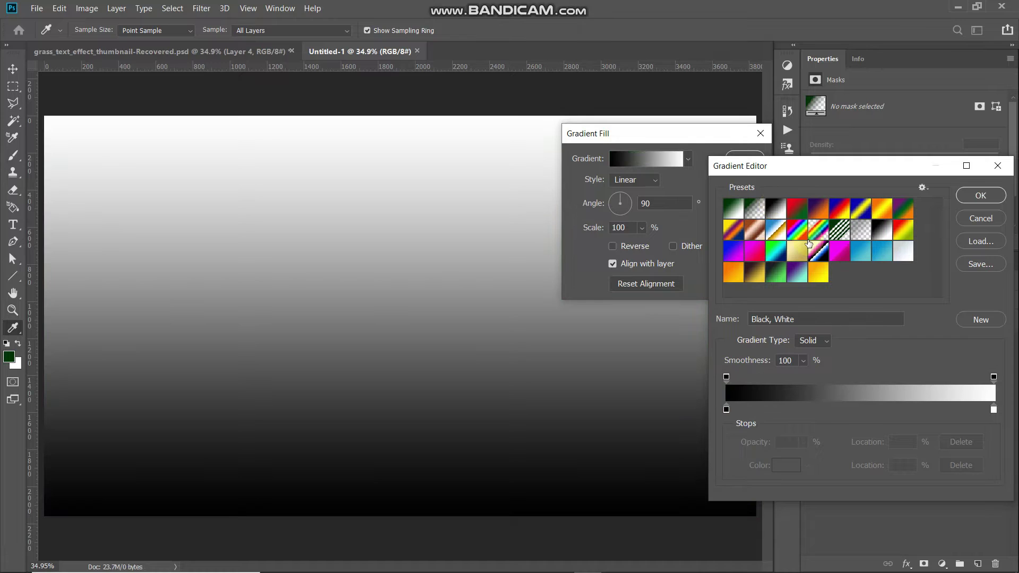
- Set the gradient stops to light green #a3ff71 and pale green #e3ffcc
{"action": "double_click", "coordinate": [727, 409]}
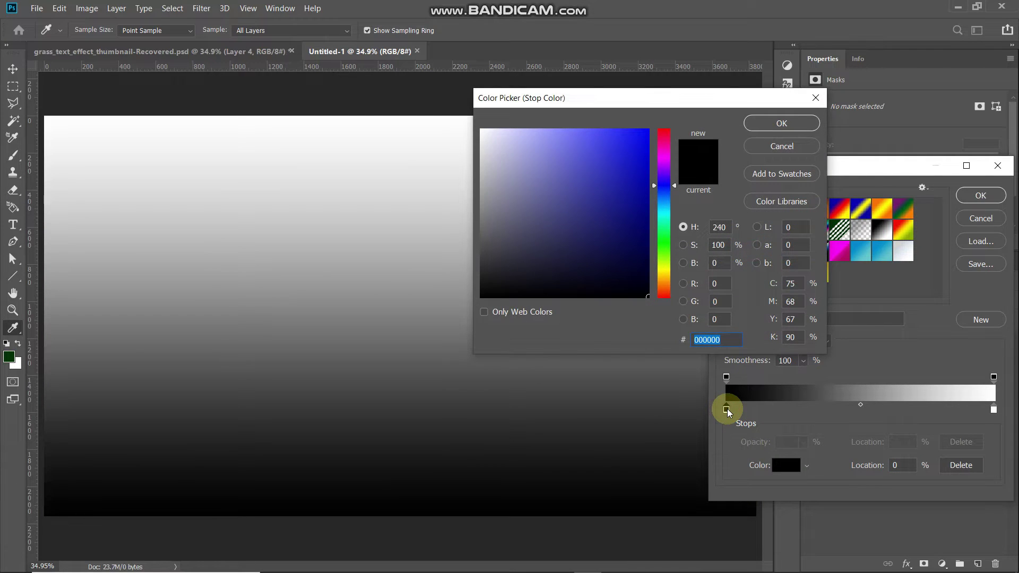
{"action": "type", "text": "a3"}
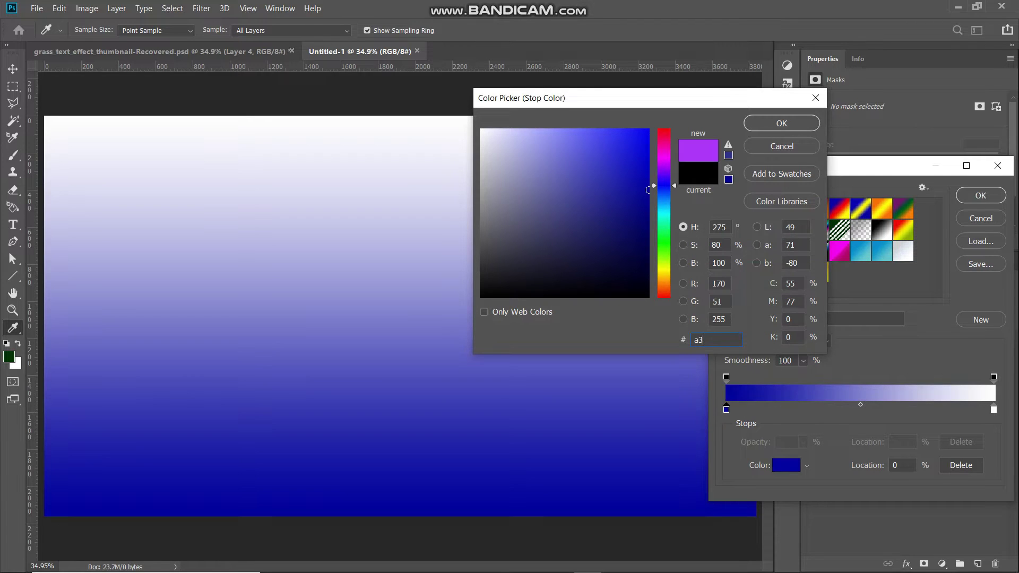
{"action": "type", "text": "ff71"}
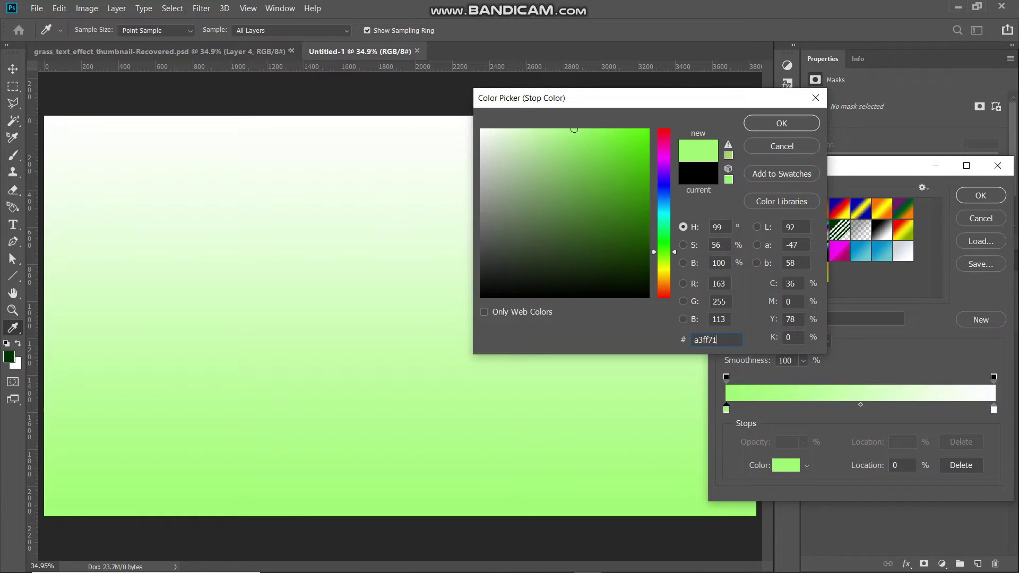
{"action": "key", "text": "Return"}
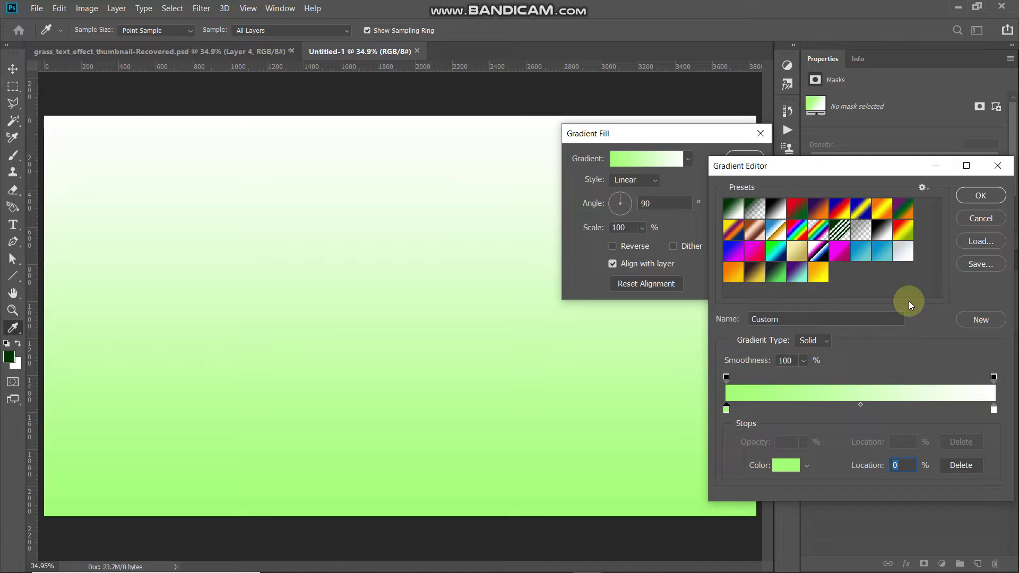
{"action": "left_click", "coordinate": [993, 409]}
{"action": "double_click", "coordinate": [994, 410]}
{"action": "type", "text": "e3"}
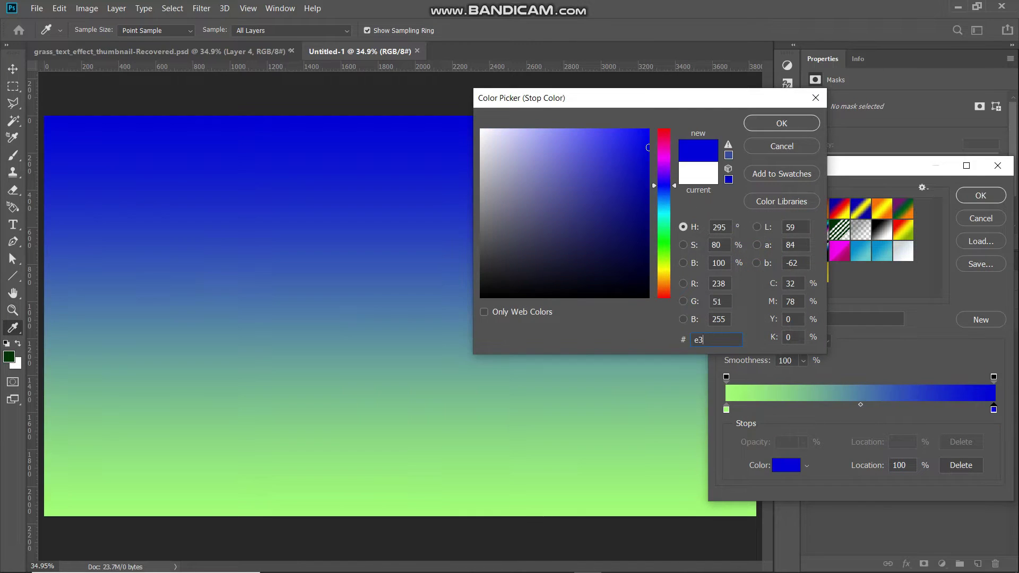
{"action": "type", "text": "ffcc"}
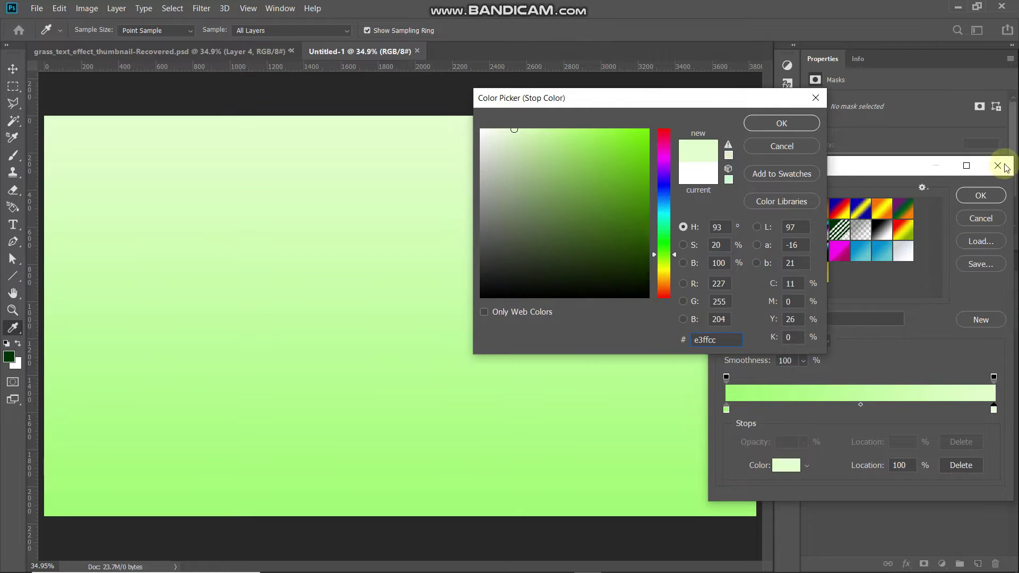
{"action": "left_click", "coordinate": [766, 125]}
- Make the gradient fill Radial, Reversed, at 300% scale, and apply it
{"action": "left_click", "coordinate": [986, 195]}
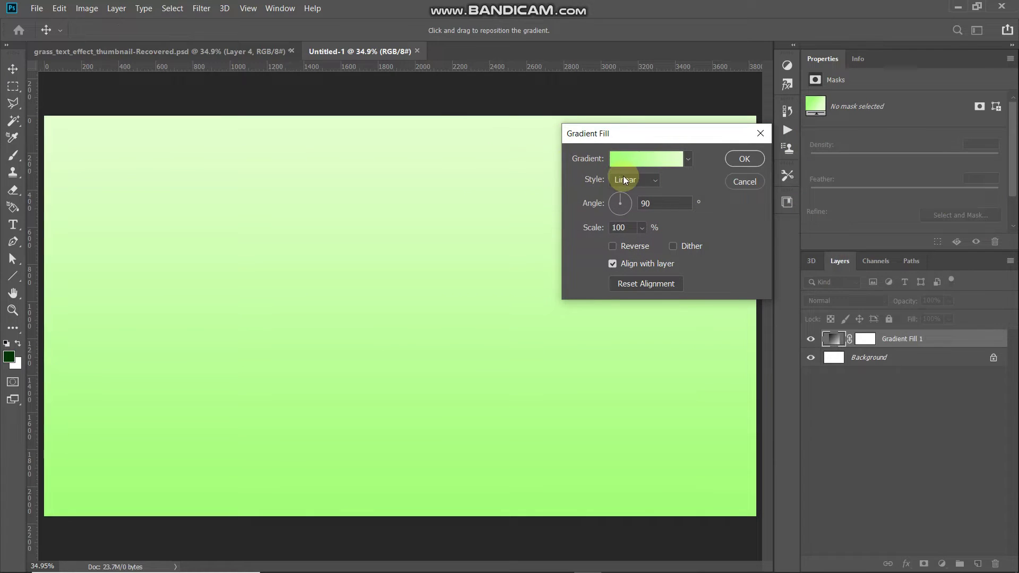
{"action": "left_click", "coordinate": [619, 179]}
{"action": "left_click", "coordinate": [620, 195]}
{"action": "left_click", "coordinate": [660, 205]}
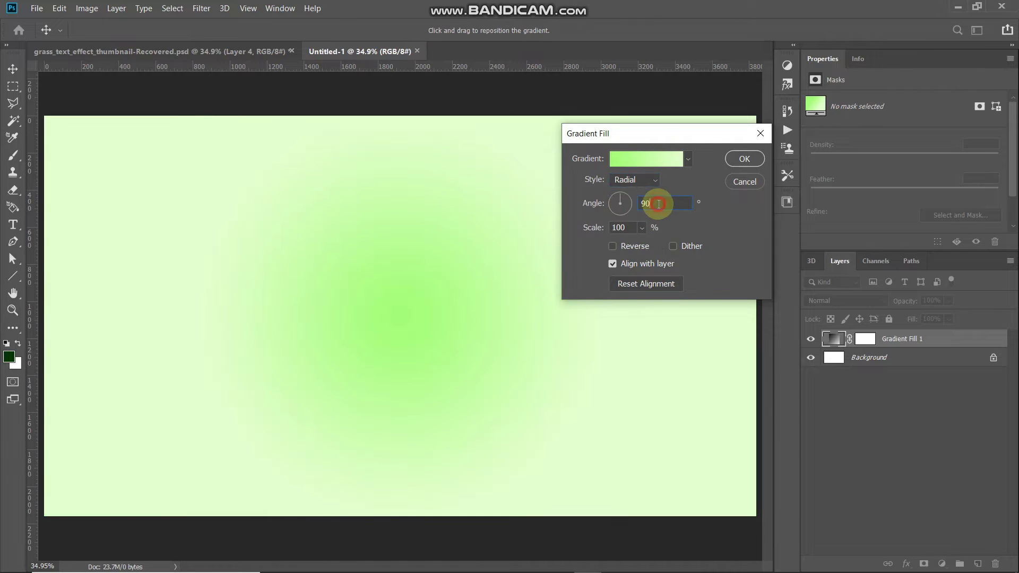
{"action": "left_click", "coordinate": [613, 247]}
{"action": "left_click", "coordinate": [616, 227]}
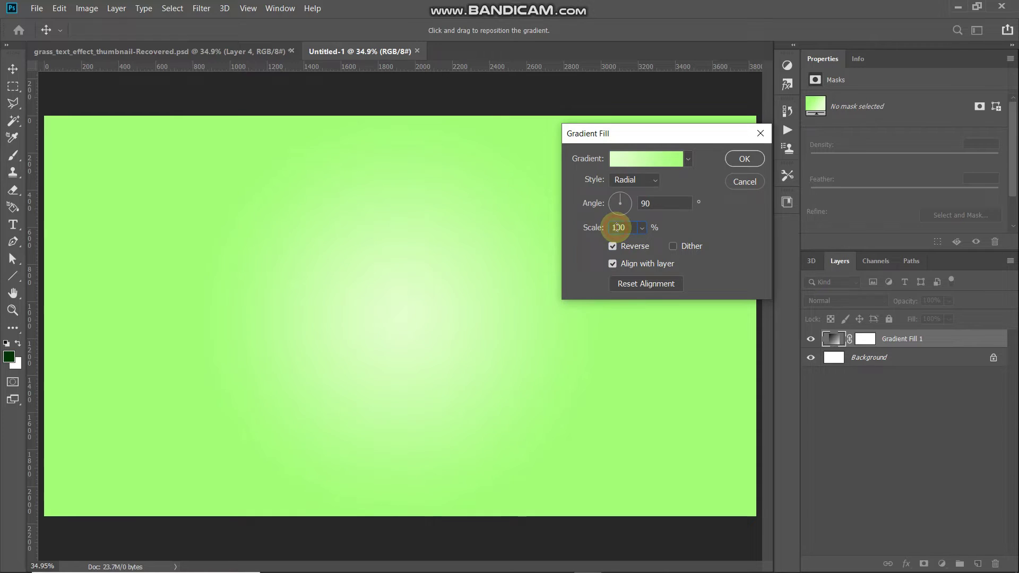
{"action": "key", "text": "BackSpace"}
{"action": "type", "text": "3"}
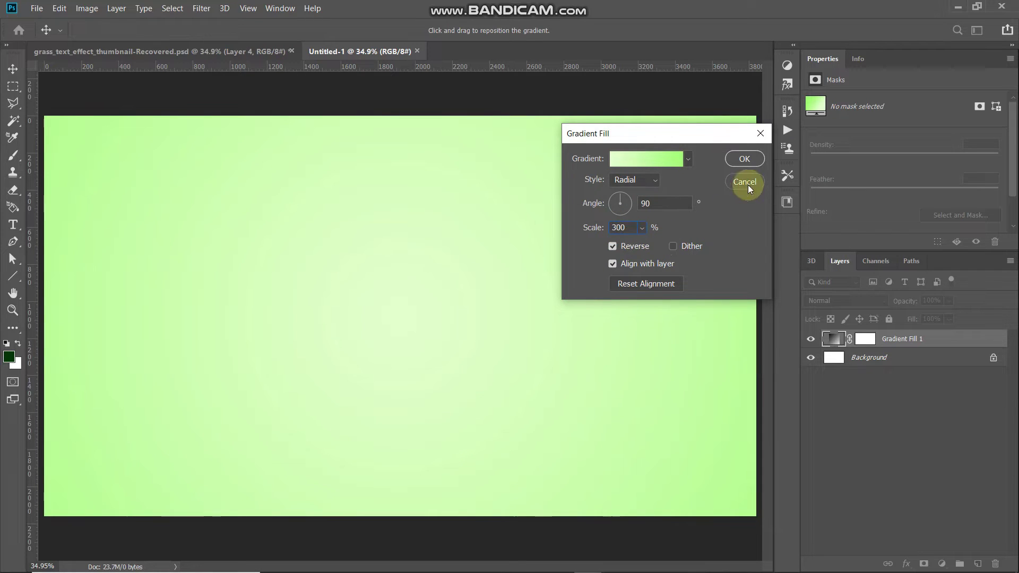
{"action": "left_click", "coordinate": [744, 158]}
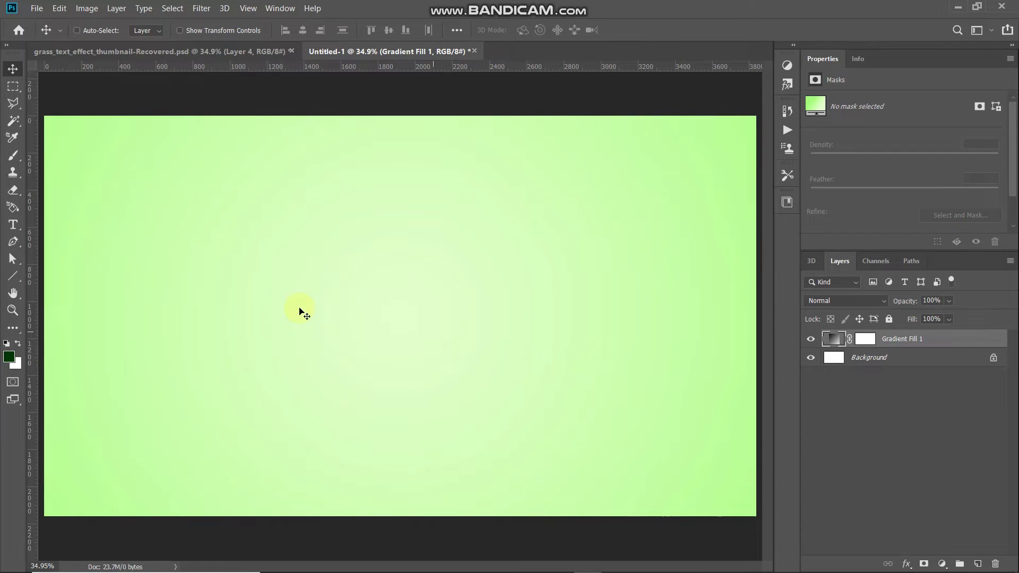
- Set up the horizontal Type tool with The Bold Font in dark green #003704
{"action": "left_click", "coordinate": [13, 225]}
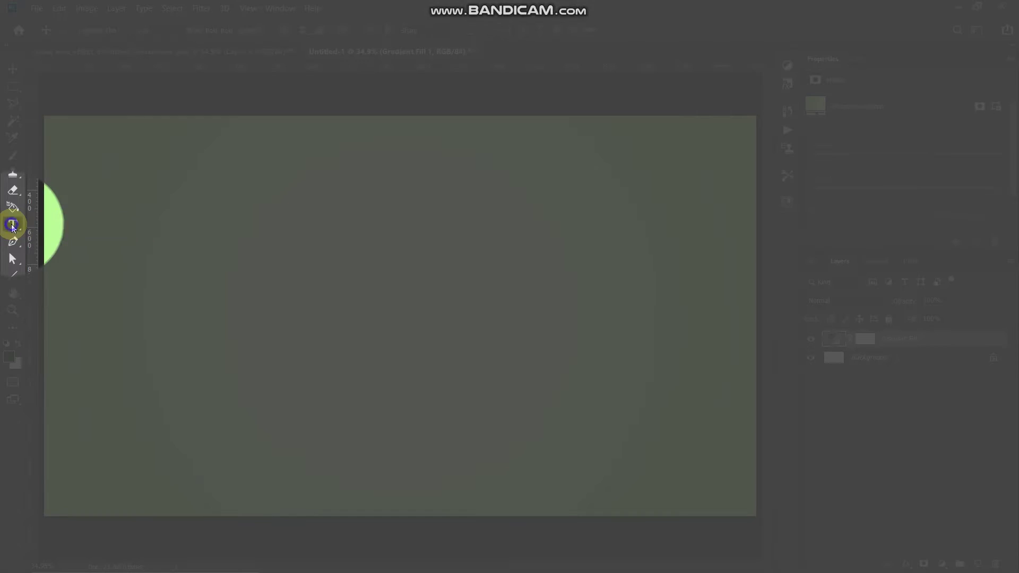
{"action": "left_click", "coordinate": [63, 224]}
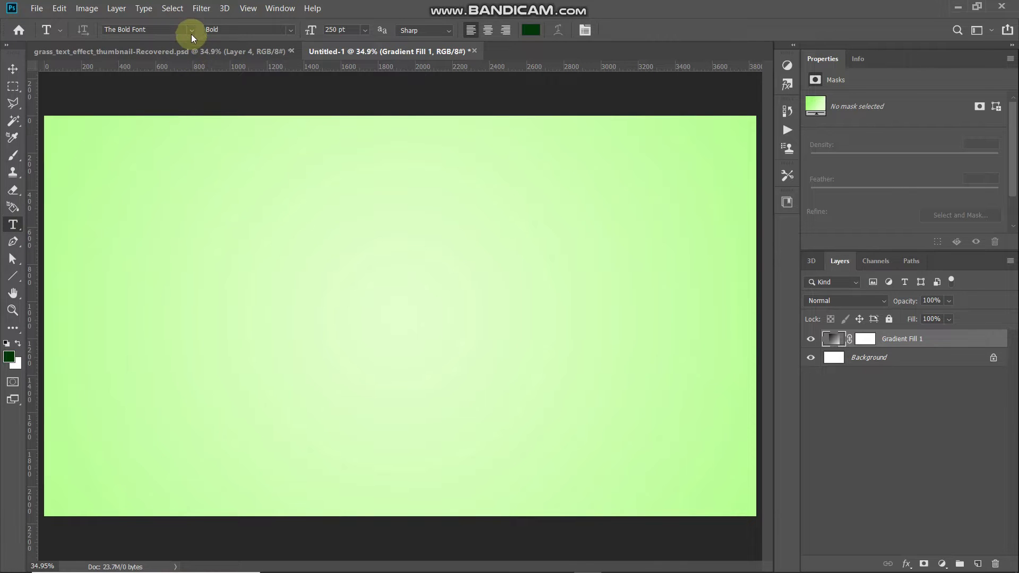
{"action": "left_click", "coordinate": [192, 29]}
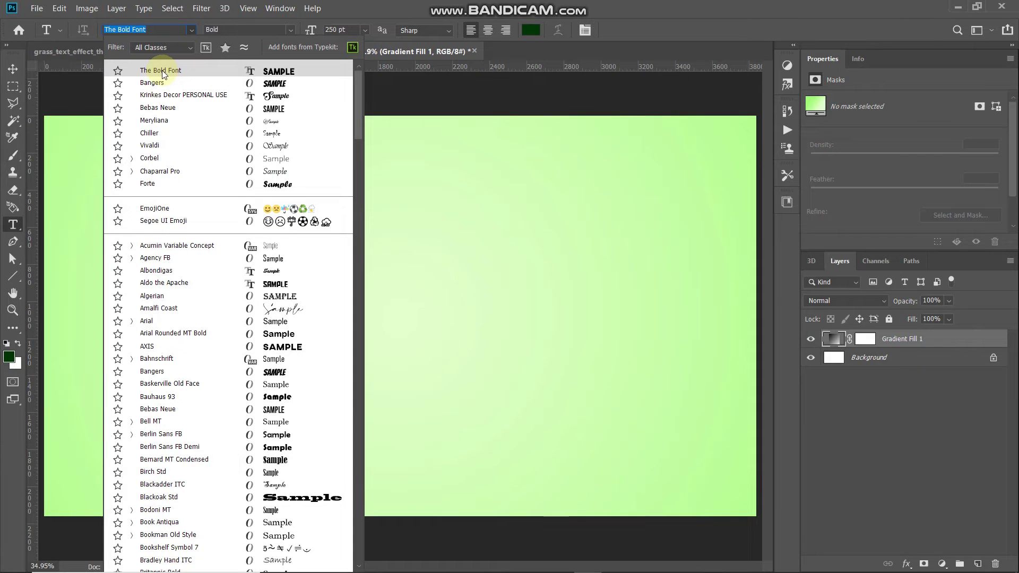
{"action": "left_click", "coordinate": [161, 71]}
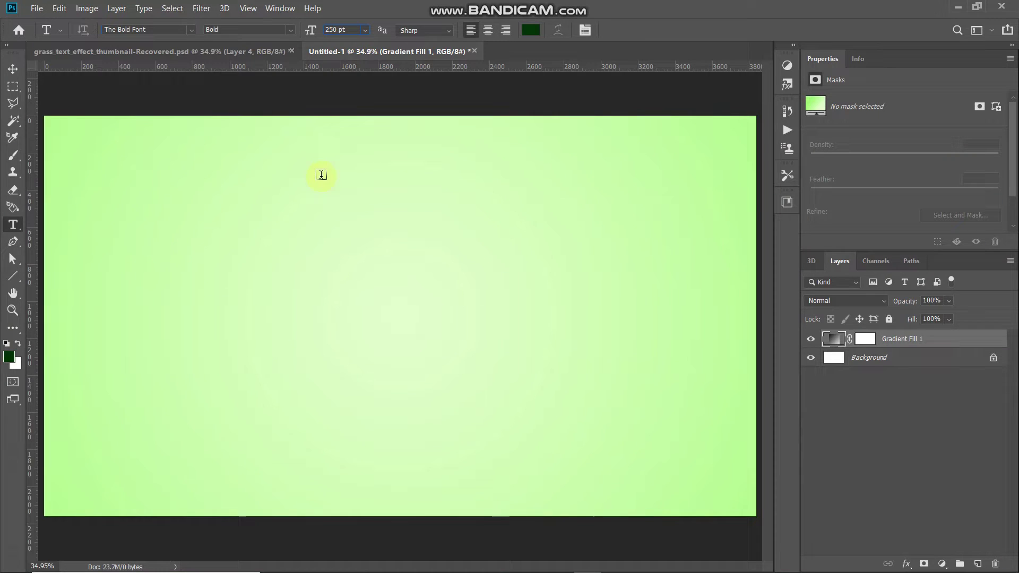
{"action": "left_click", "coordinate": [9, 357]}
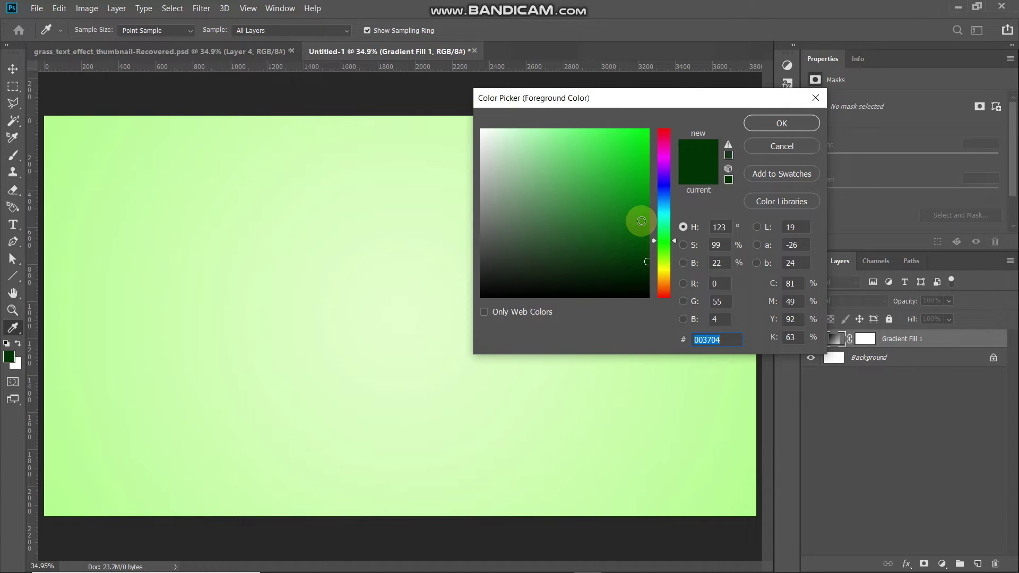
{"action": "left_click", "coordinate": [799, 123]}
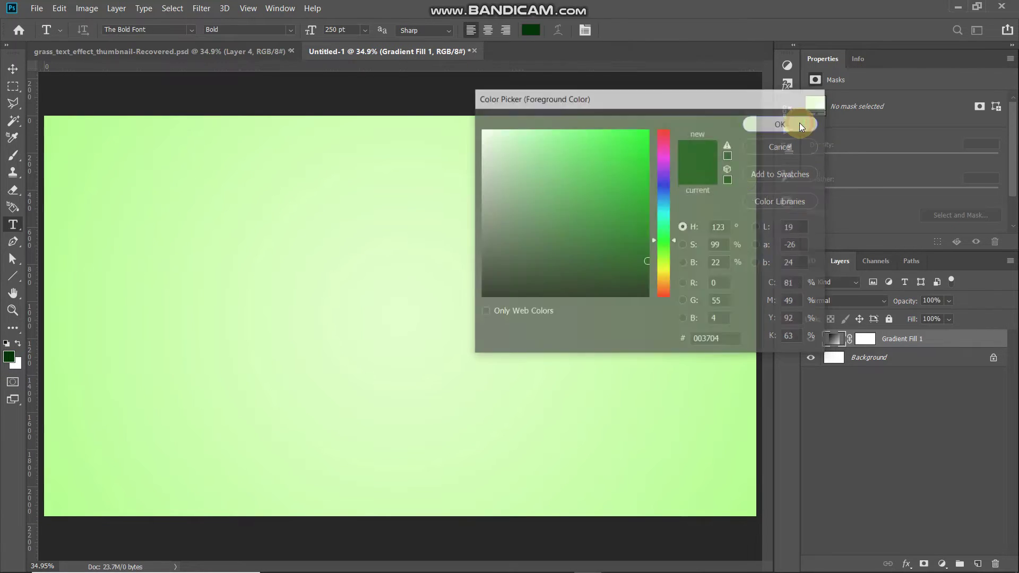
- Type GRASS on the canvas and commit the text
{"action": "left_click", "coordinate": [181, 370]}
{"action": "key", "text": "BackSpace"}
{"action": "type", "text": "GRASS"}
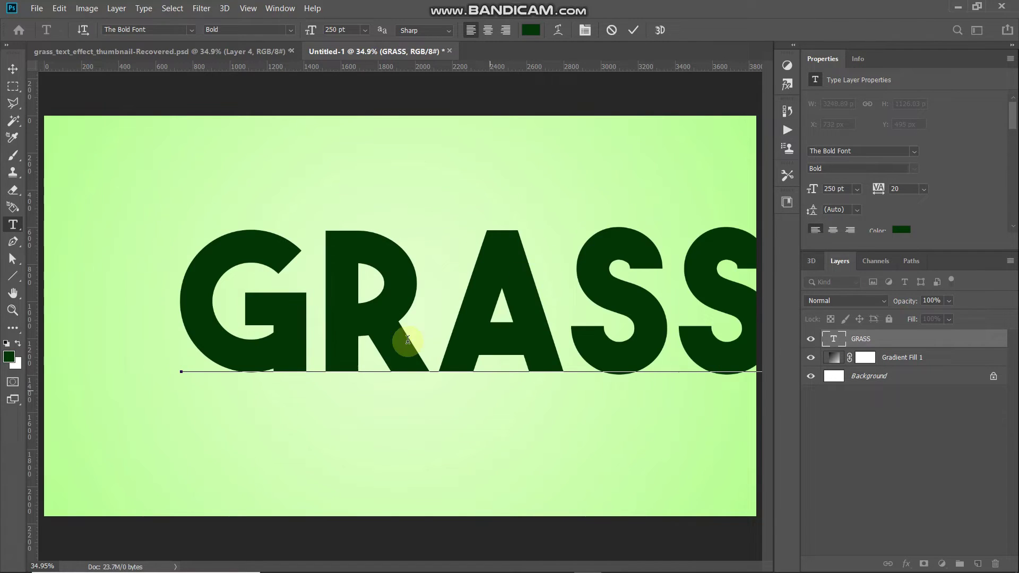
{"action": "left_click", "coordinate": [628, 31]}
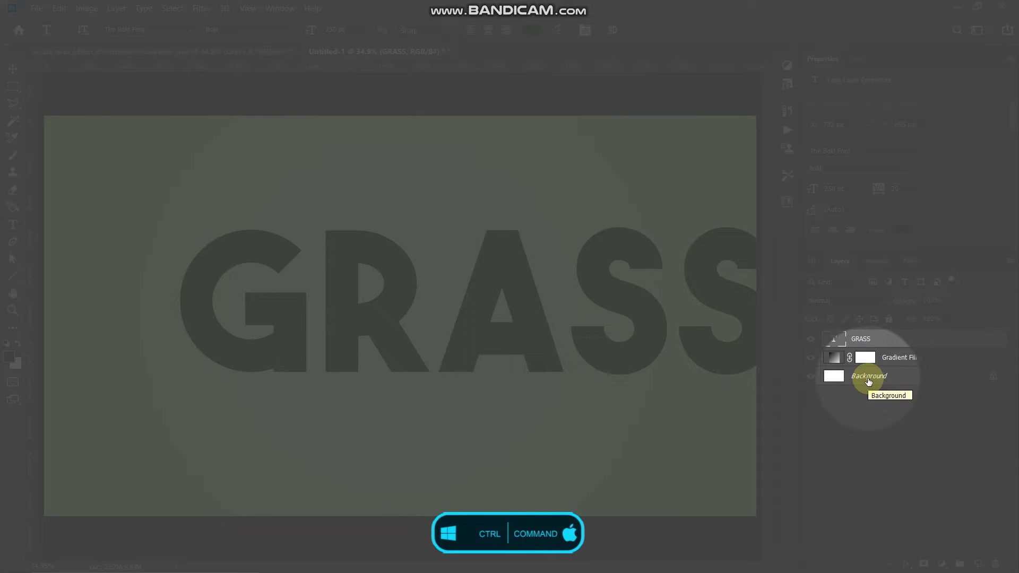
- Align GRASS to the Background's horizontal and vertical centres, then reselect only GRASS
{"action": "left_click", "coordinate": [868, 377], "text": "ctrl"}
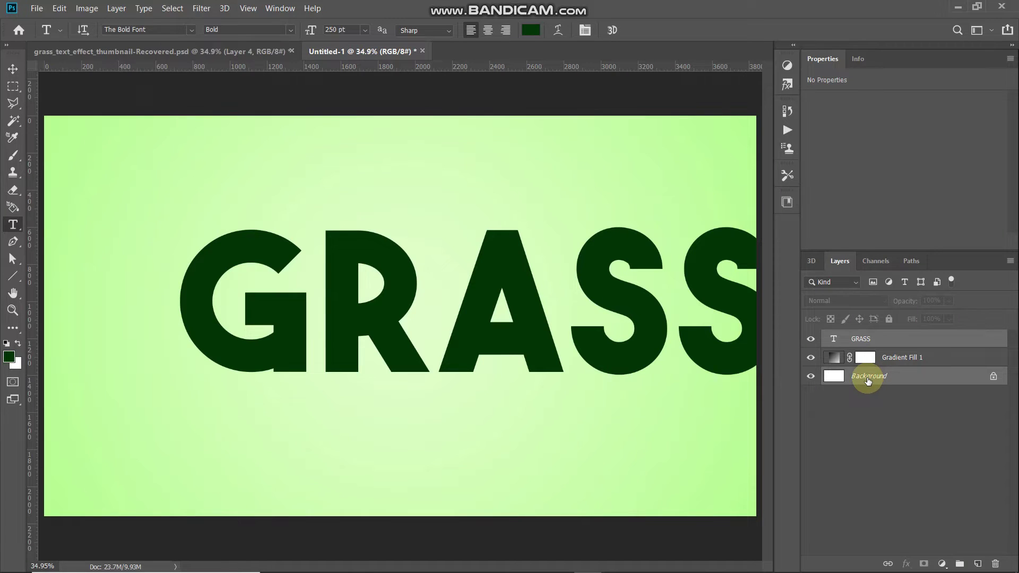
{"action": "left_click", "coordinate": [12, 69]}
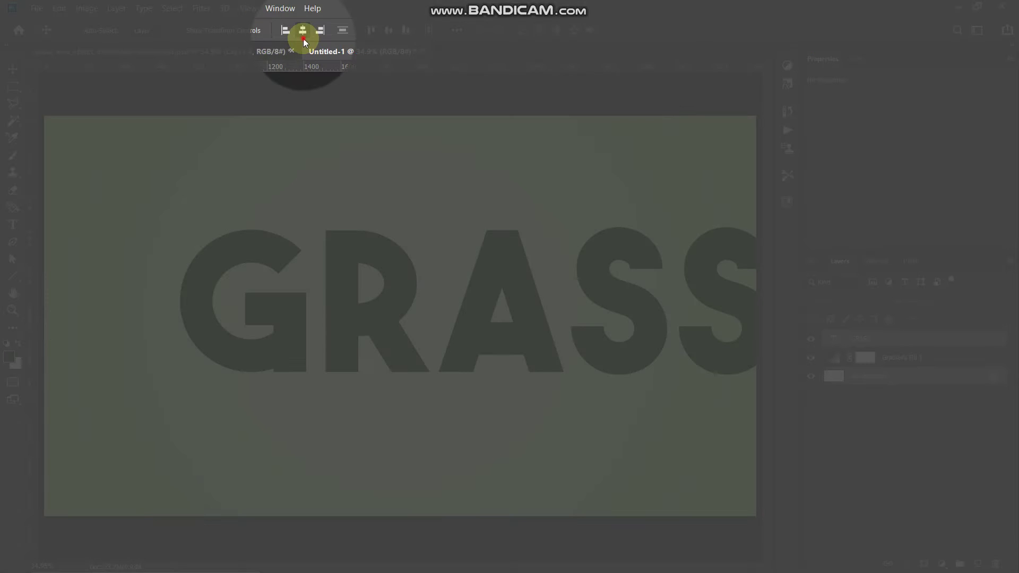
{"action": "left_click", "coordinate": [303, 31]}
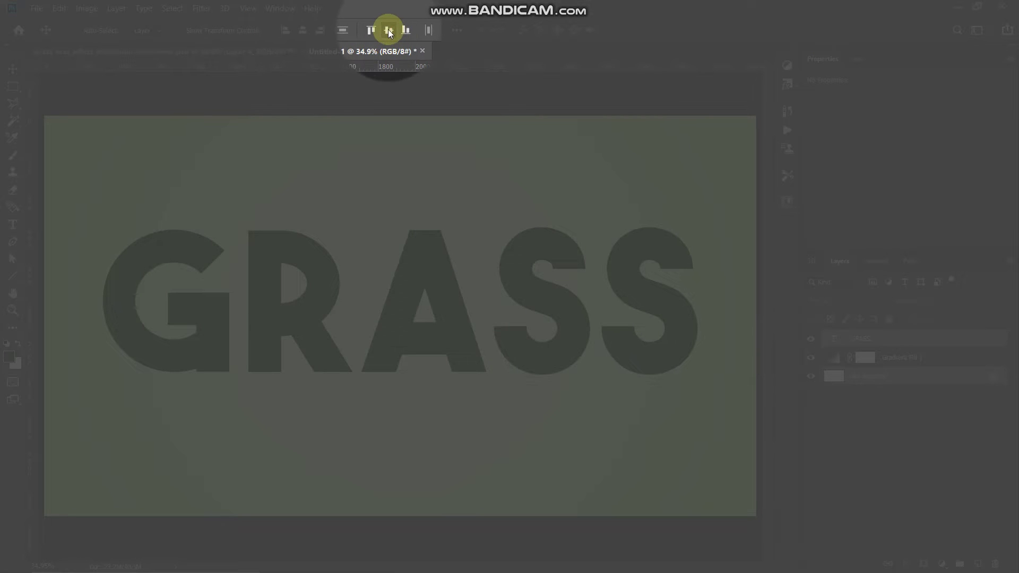
{"action": "left_click", "coordinate": [388, 31]}
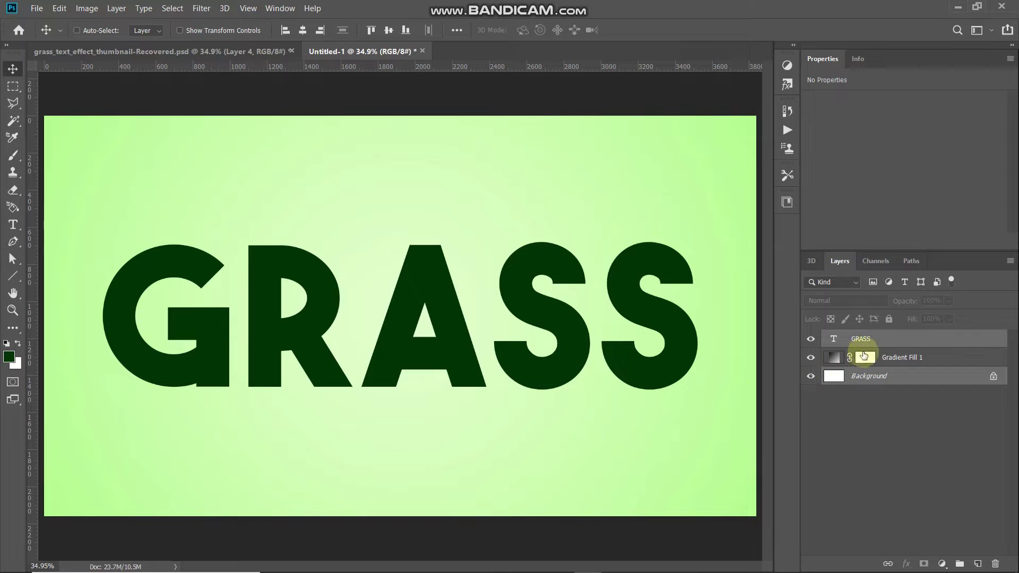
{"action": "left_click", "coordinate": [905, 340]}
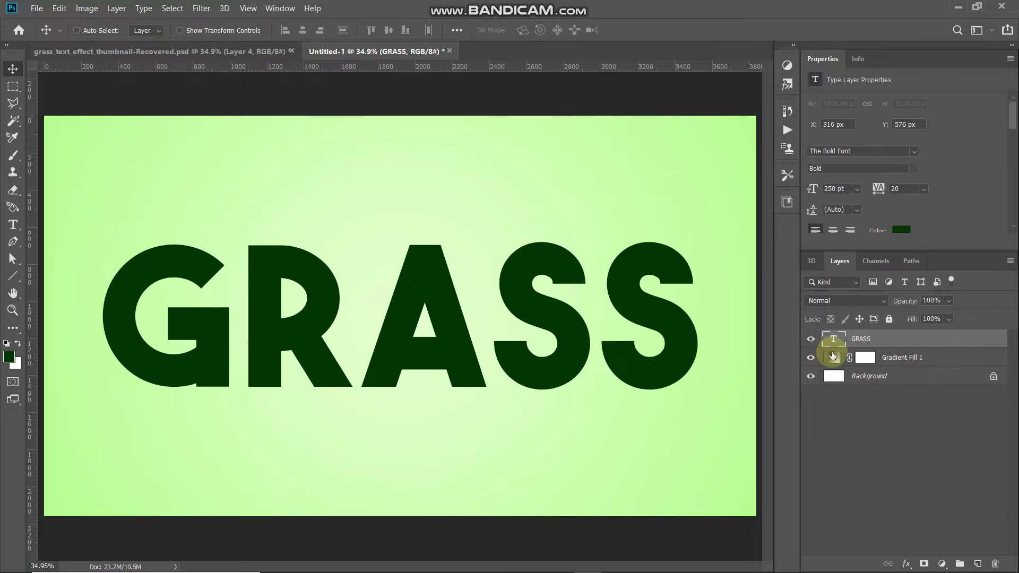
- Convert the GRASS text layer to a smart object
{"action": "right_click", "coordinate": [882, 340]}
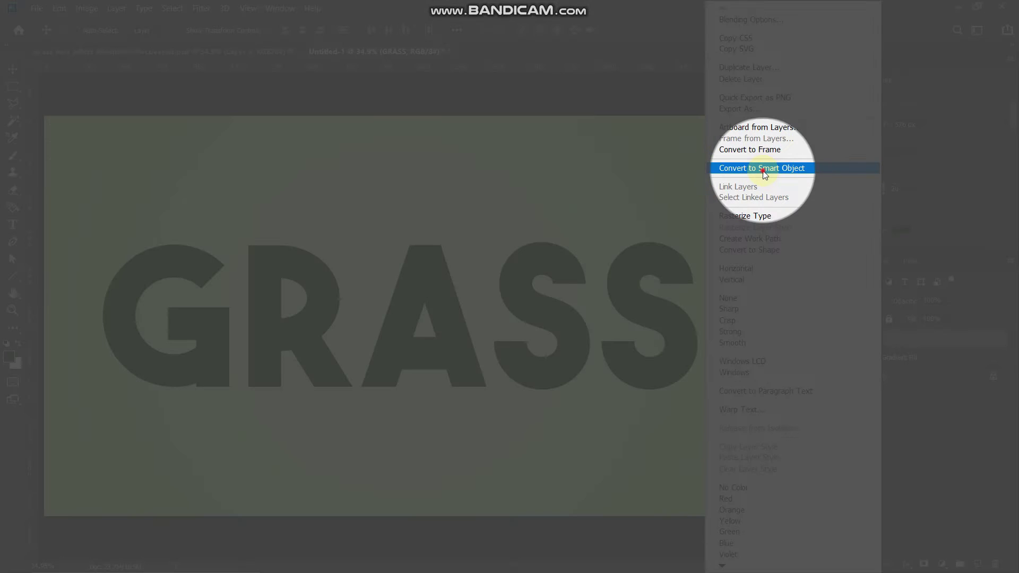
{"action": "left_click", "coordinate": [762, 170]}
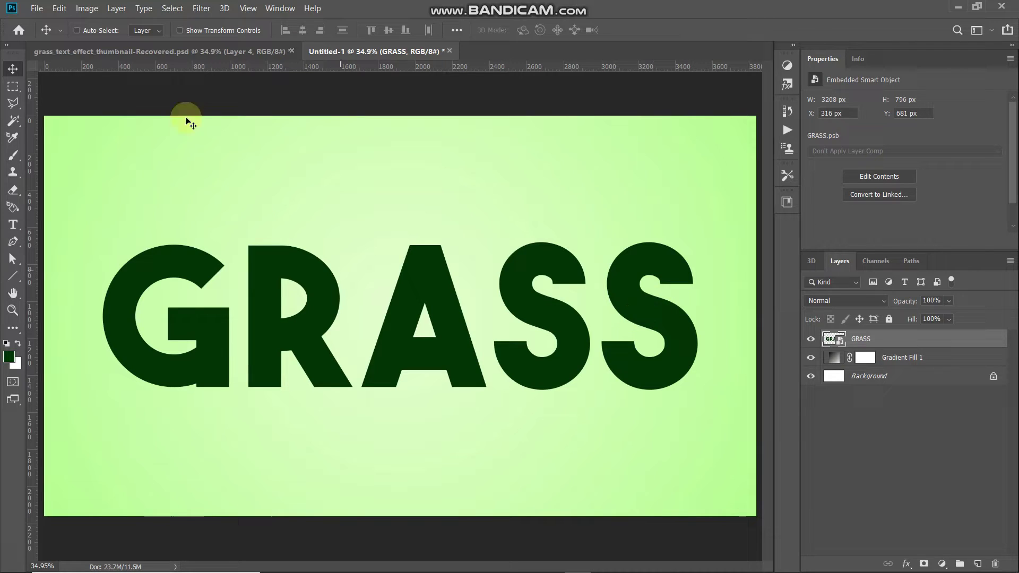
{"action": "left_click", "coordinate": [201, 8]}
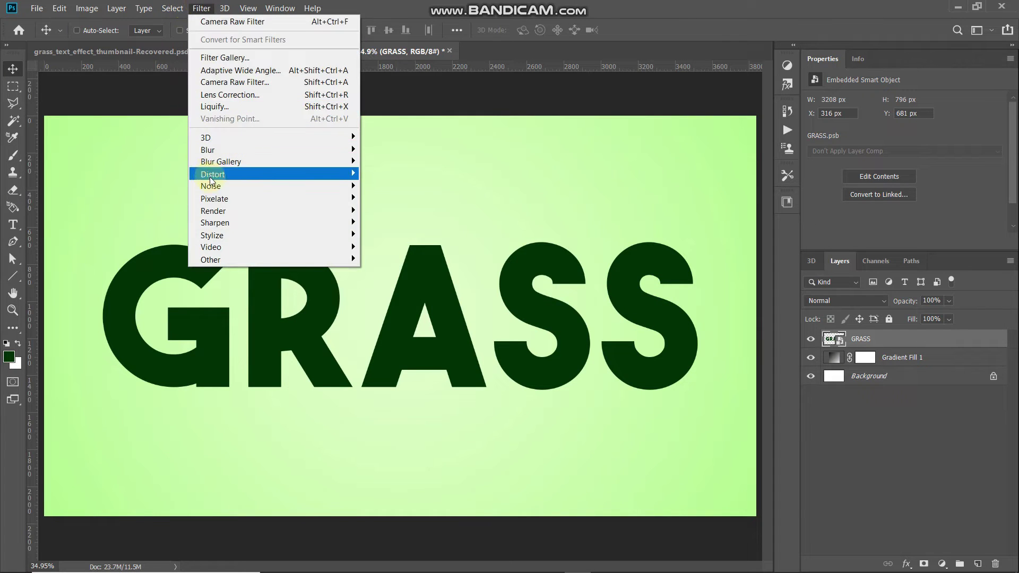
- Apply a 20-pixel Median noise filter to GRASS, comparing it with Preview
{"action": "mouse_move", "coordinate": [212, 186]}
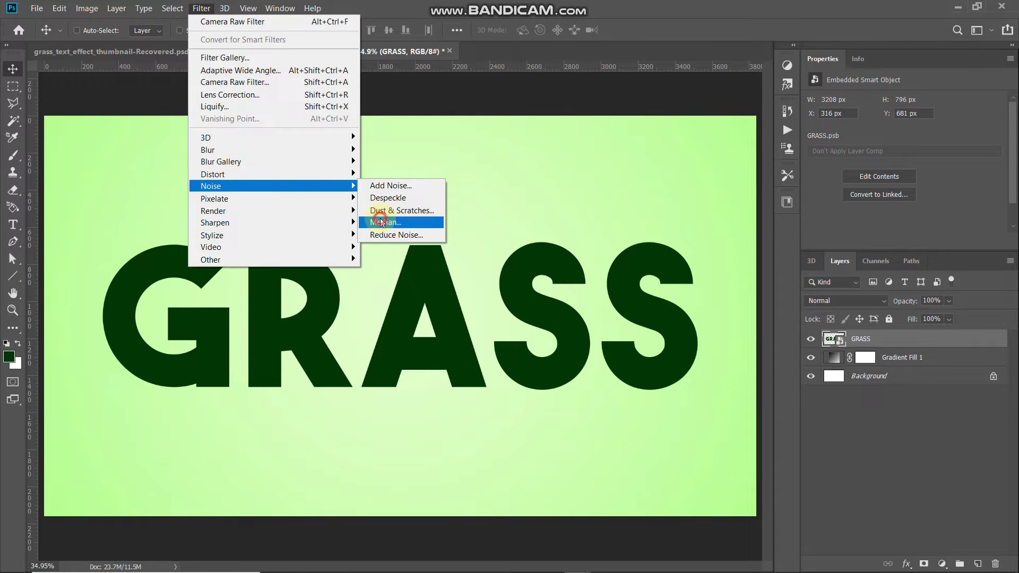
{"action": "left_click", "coordinate": [382, 221]}
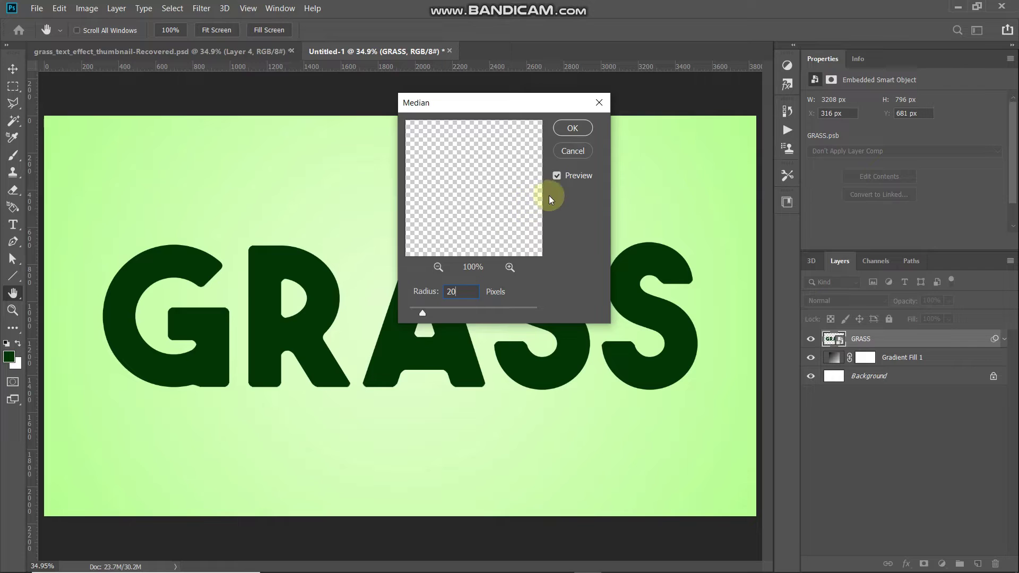
{"action": "left_click", "coordinate": [556, 176]}
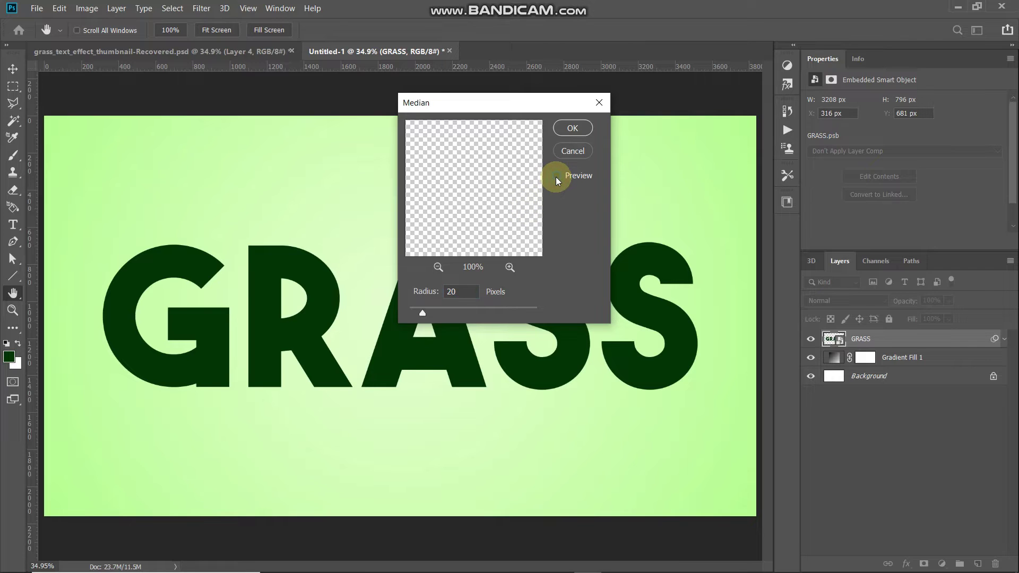
{"action": "left_click", "coordinate": [557, 176]}
{"action": "left_click", "coordinate": [579, 134]}
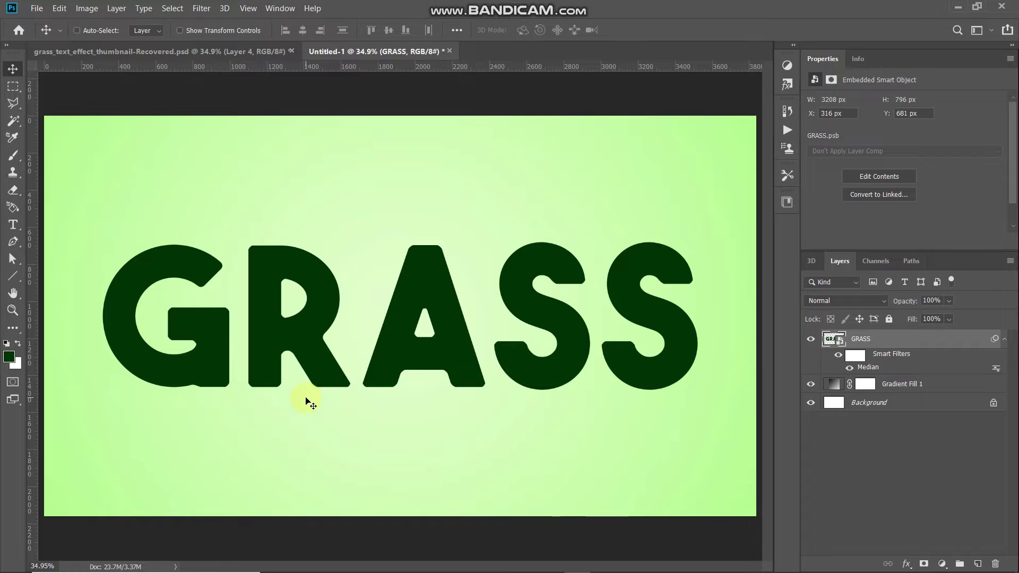
{"action": "left_click", "coordinate": [37, 8]}
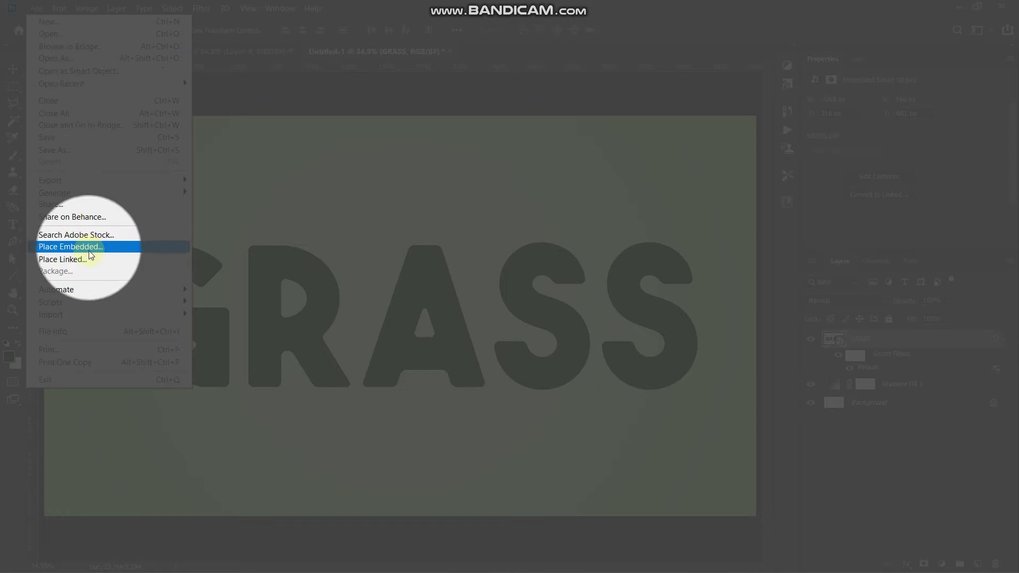
- Place the pxfuel.com grass photo embedded over the canvas and commit it
{"action": "left_click", "coordinate": [62, 247]}
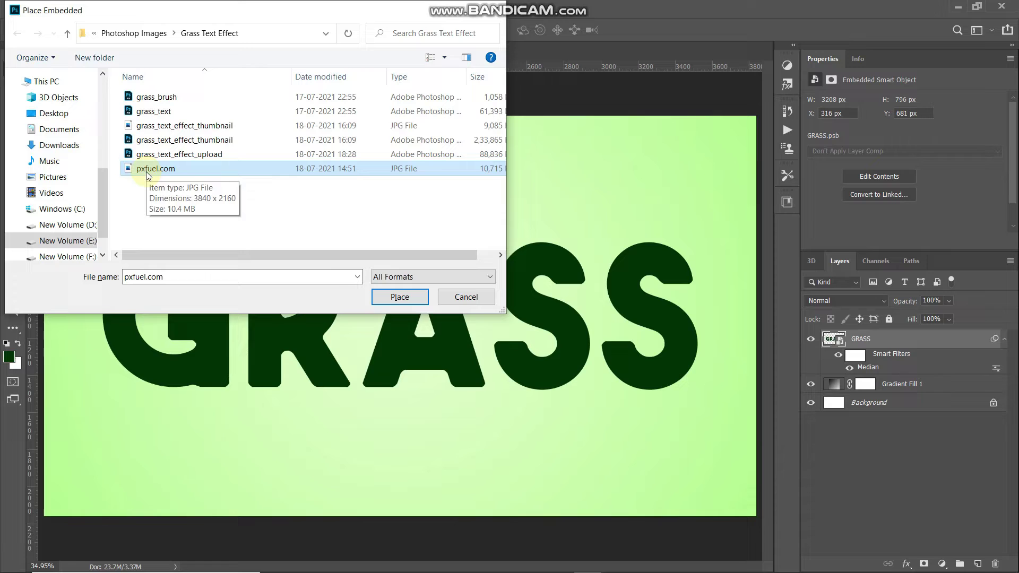
{"action": "left_click", "coordinate": [375, 300]}
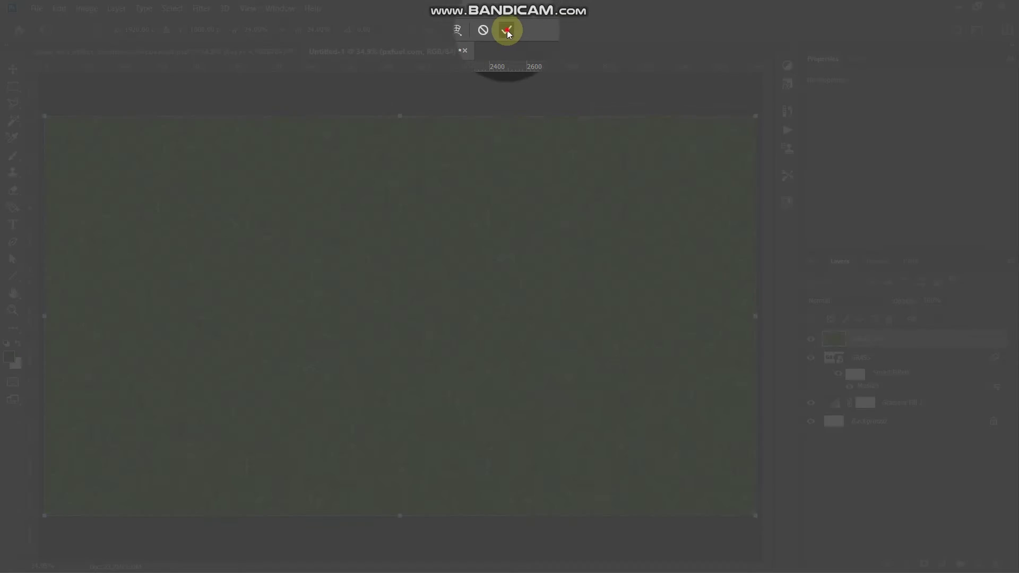
{"action": "left_click", "coordinate": [507, 29]}
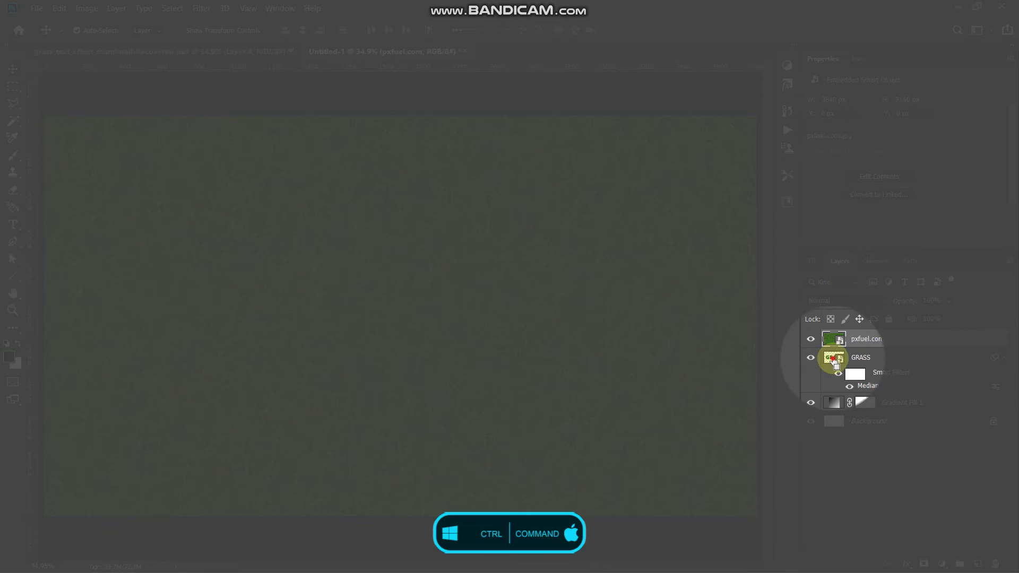
- Load the GRASS letter selection and use it as the grass photo's layer mask
{"action": "left_click", "coordinate": [833, 360], "text": "ctrl"}
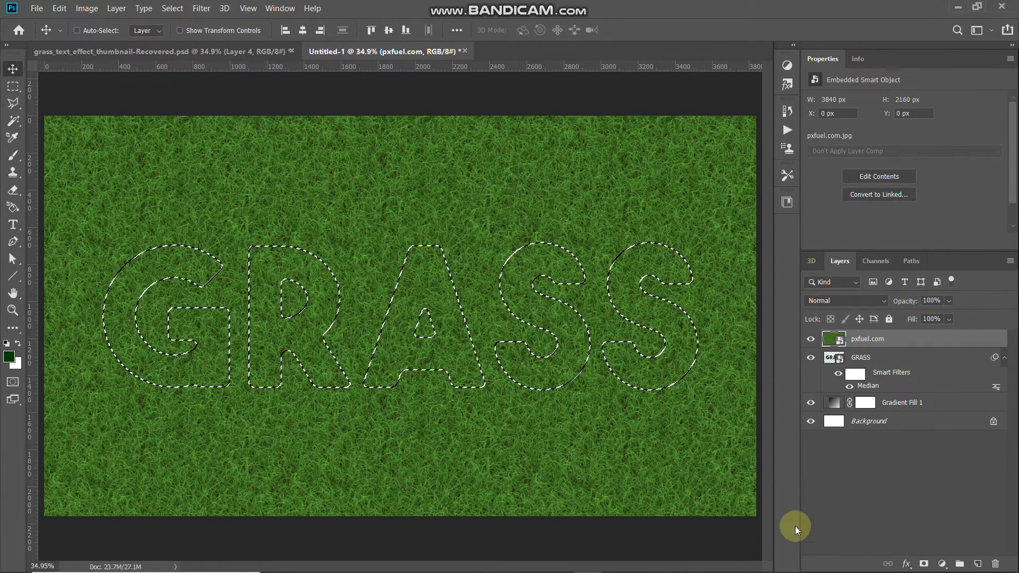
{"action": "left_click", "coordinate": [924, 563]}
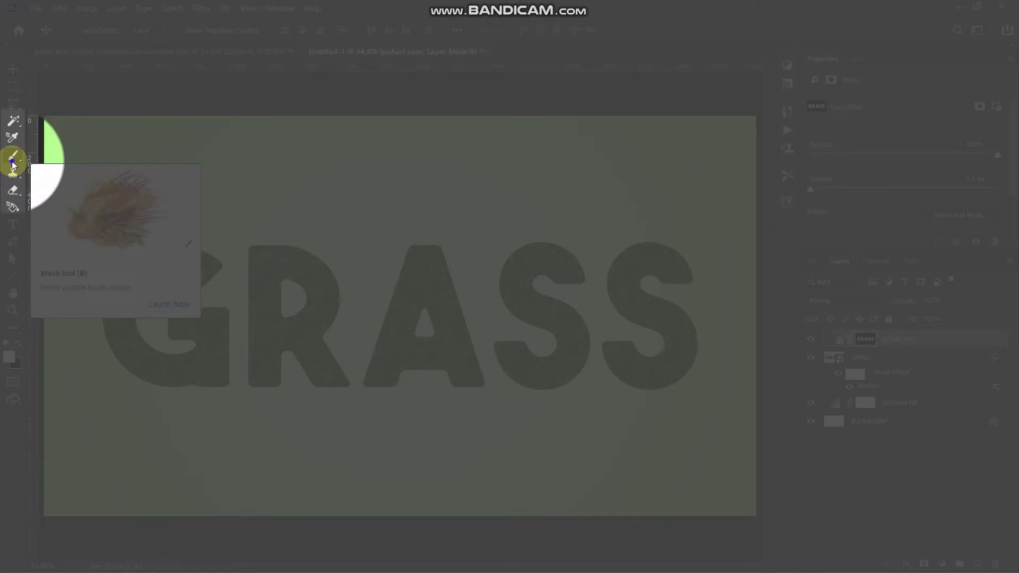
{"action": "left_click", "coordinate": [13, 155]}
{"action": "left_click", "coordinate": [43, 159]}
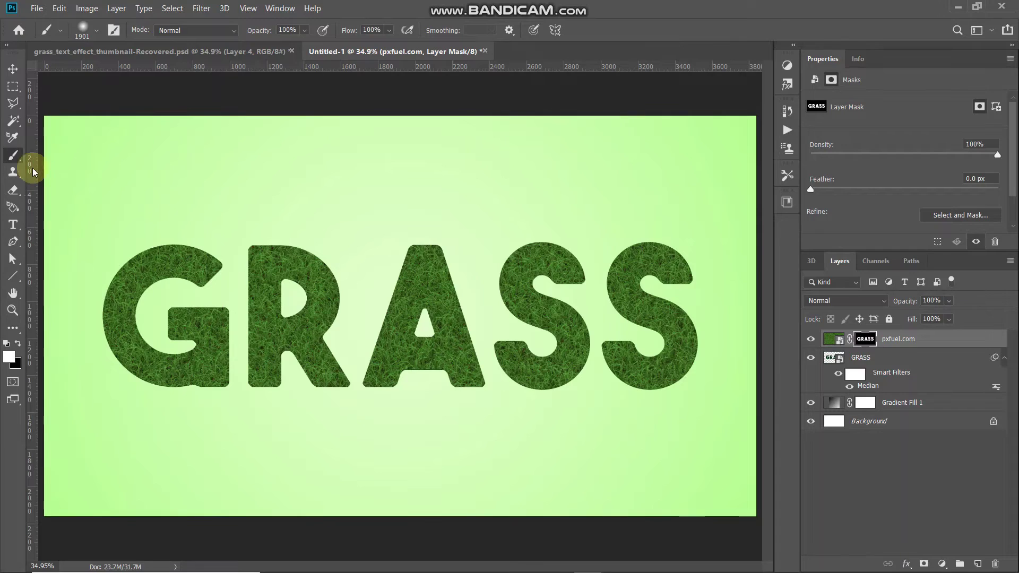
- Pick the Grass brush preset
{"action": "left_click", "coordinate": [96, 34]}
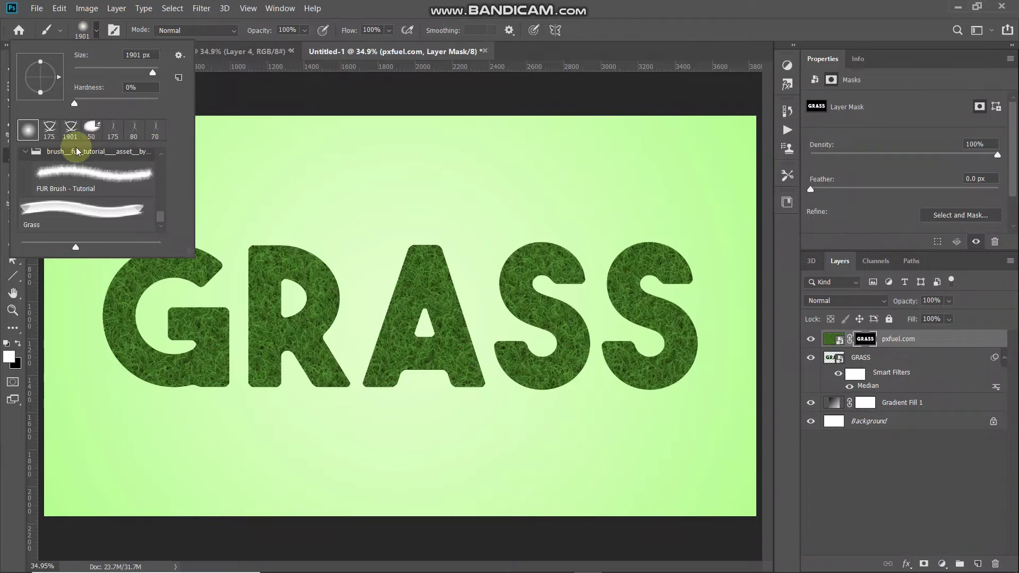
{"action": "left_click", "coordinate": [77, 217]}
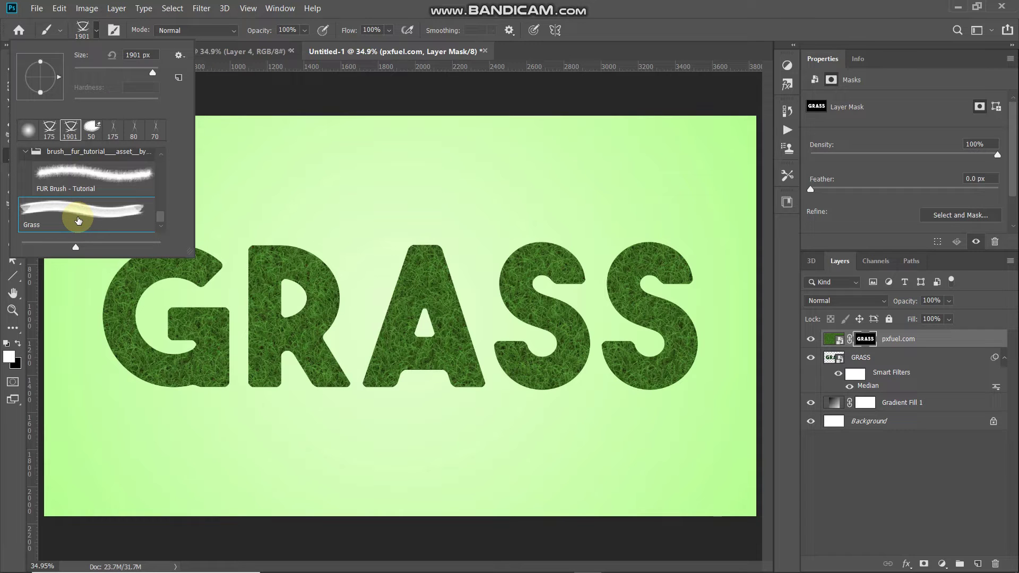
{"action": "left_click", "coordinate": [97, 31]}
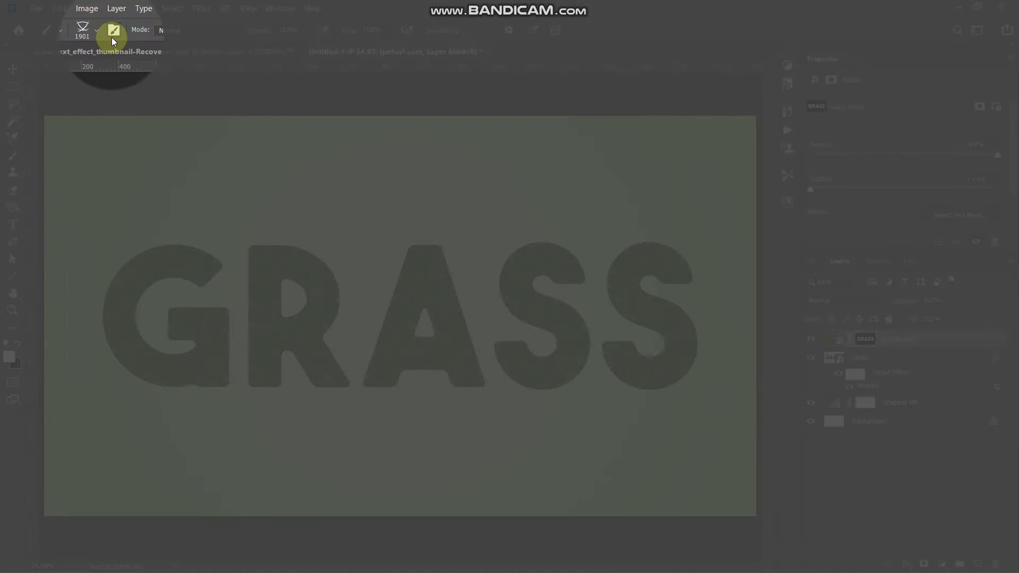
- Set Shape Dynamics size, angle and roundness jitter to 100% and brush size to 70 px
{"action": "left_click", "coordinate": [113, 31]}
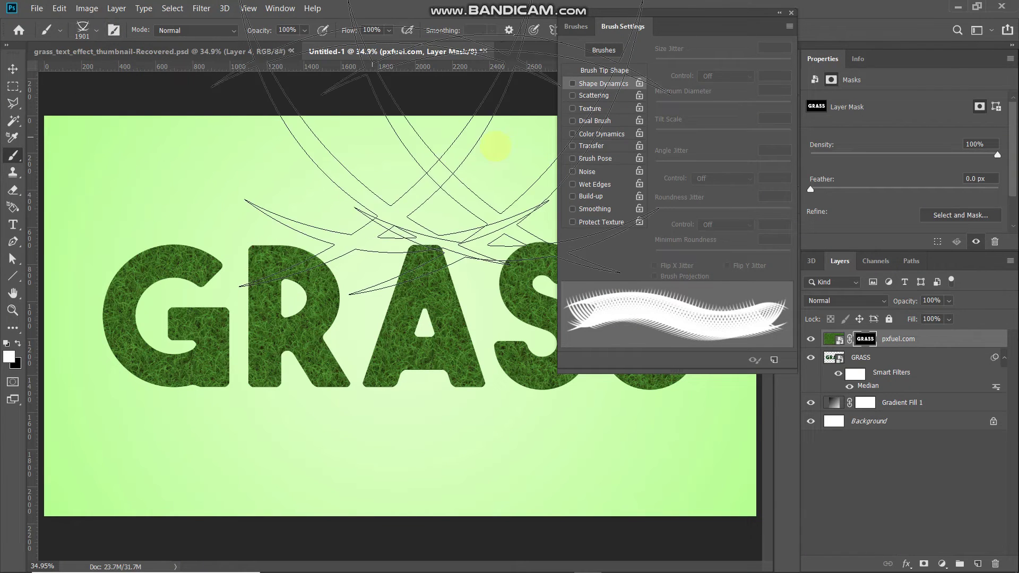
{"action": "left_click", "coordinate": [613, 84]}
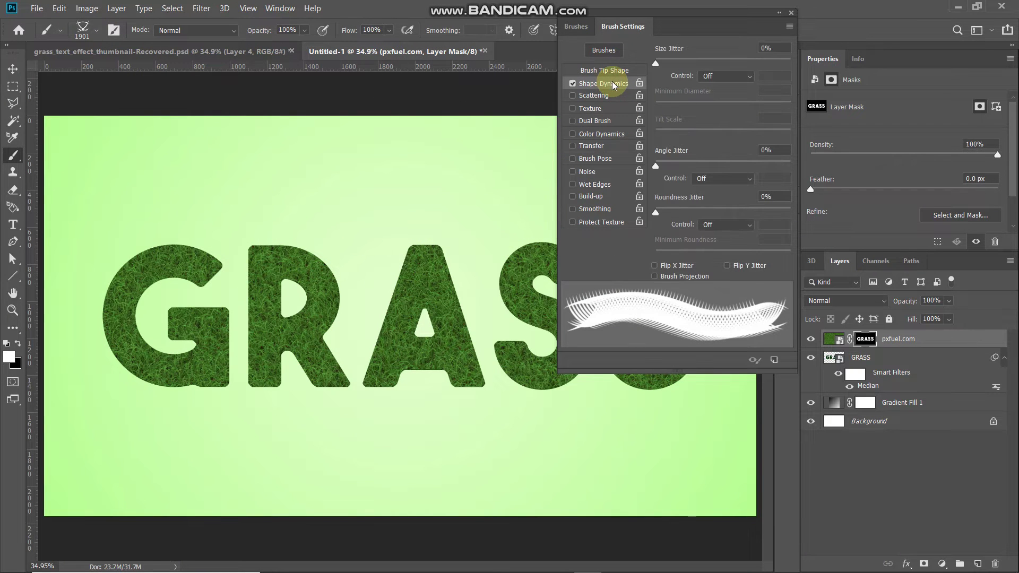
{"action": "left_click_drag", "start_coordinate": [660, 62], "coordinate": [801, 62]}
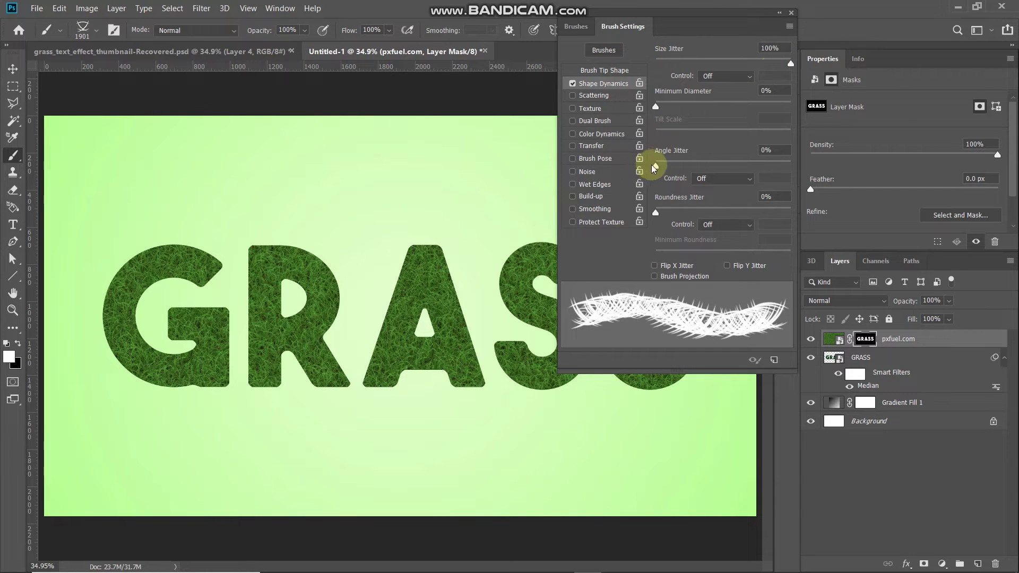
{"action": "left_click_drag", "start_coordinate": [655, 165], "coordinate": [801, 167]}
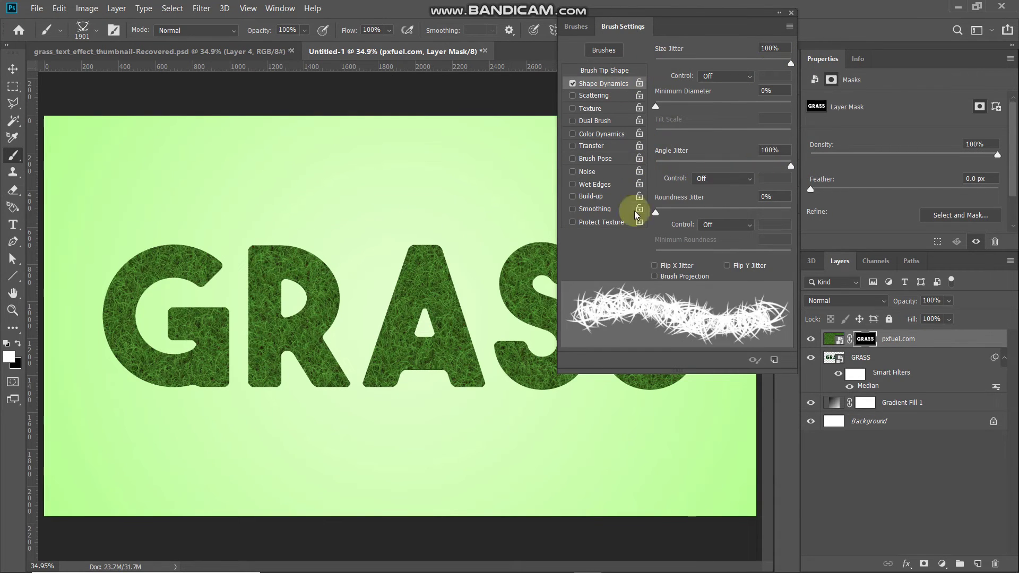
{"action": "left_click_drag", "start_coordinate": [657, 213], "coordinate": [795, 212]}
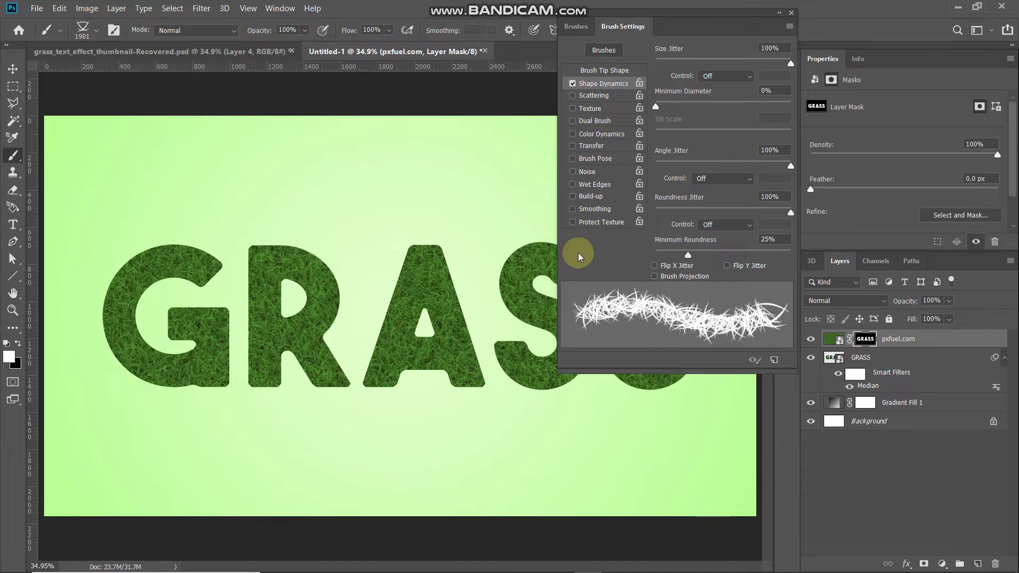
{"action": "left_click", "coordinate": [600, 73]}
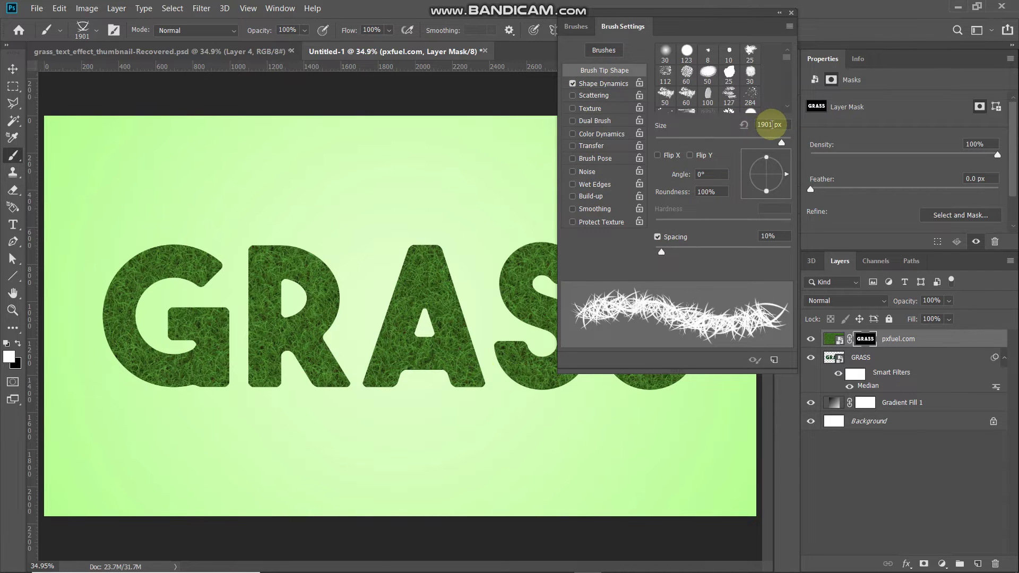
{"action": "type", "text": "70"}
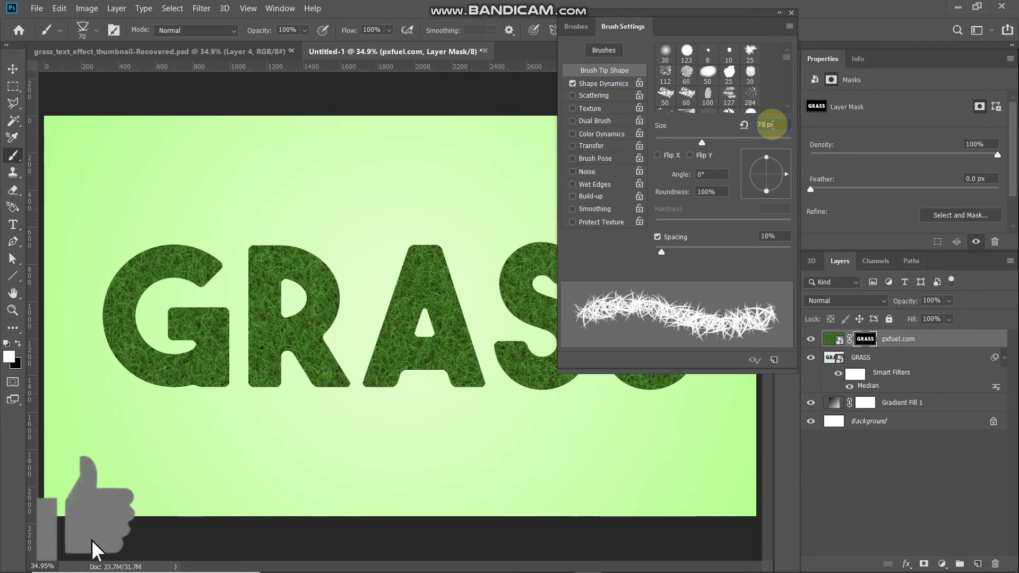
{"action": "left_click", "coordinate": [792, 12]}
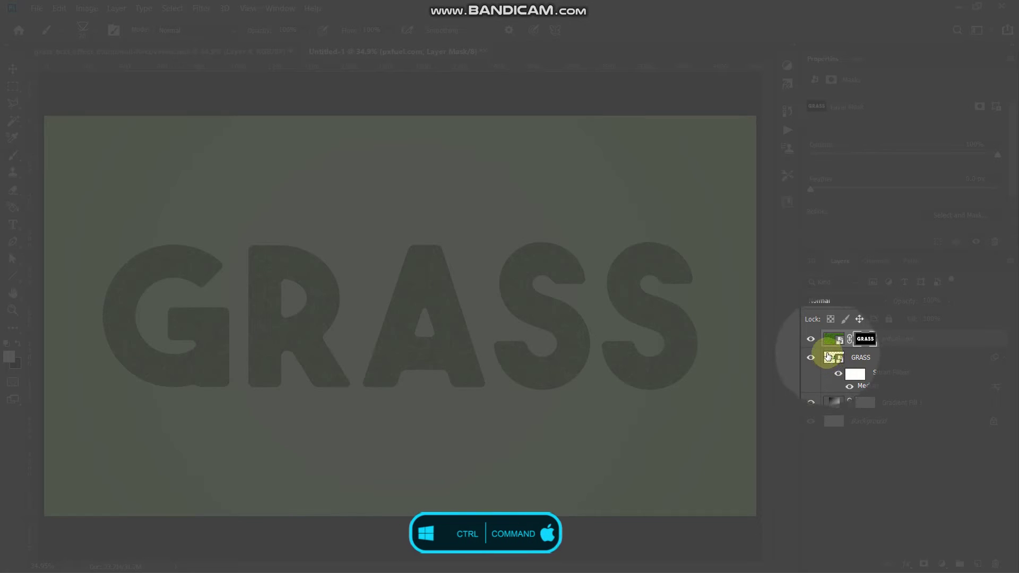
- Load the GRASS letters as a selection and convert it to a work path at 1.0 px tolerance
{"action": "left_click", "coordinate": [831, 363], "text": "ctrl"}
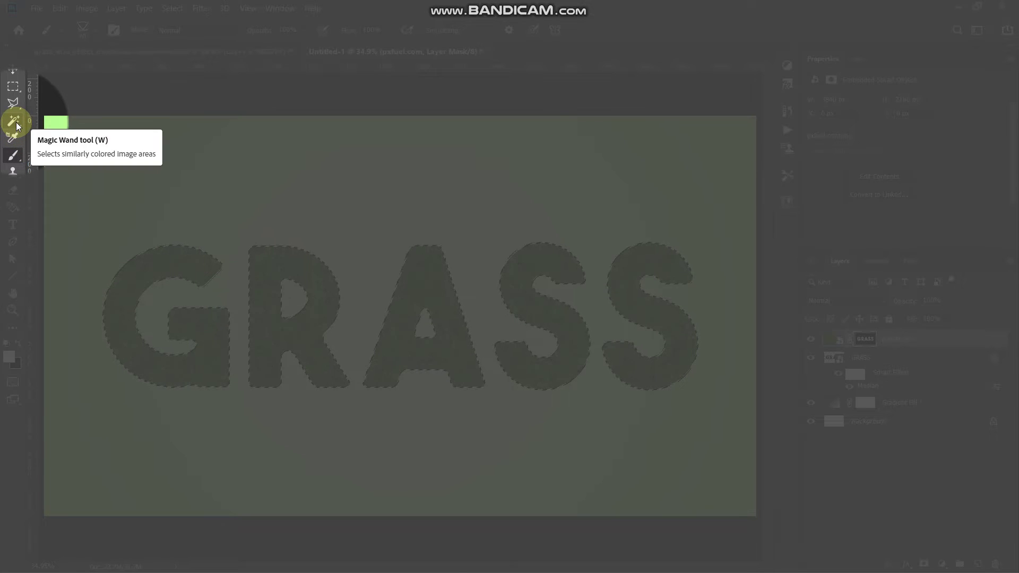
{"action": "right_click", "coordinate": [18, 126]}
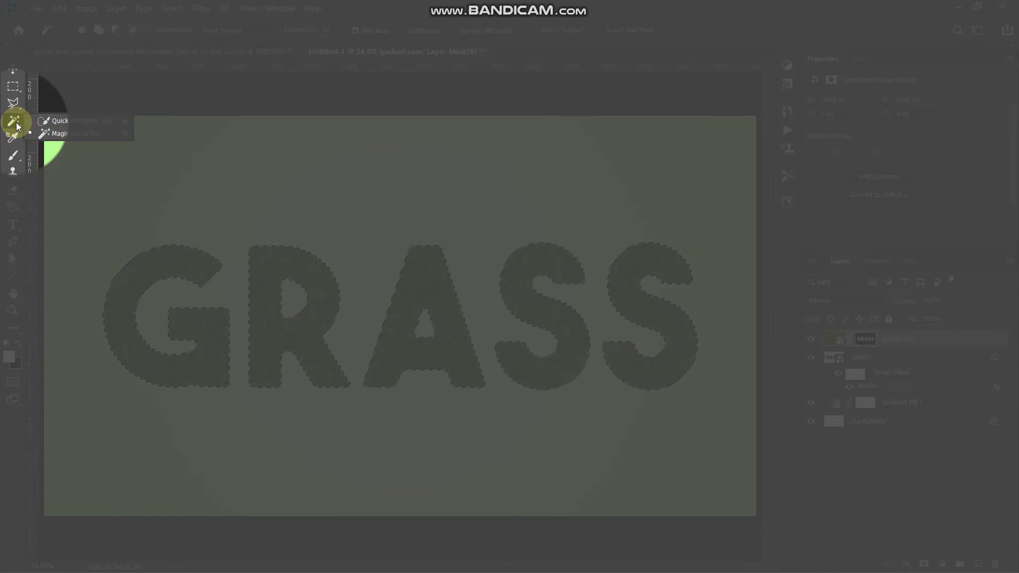
{"action": "left_click", "coordinate": [43, 122]}
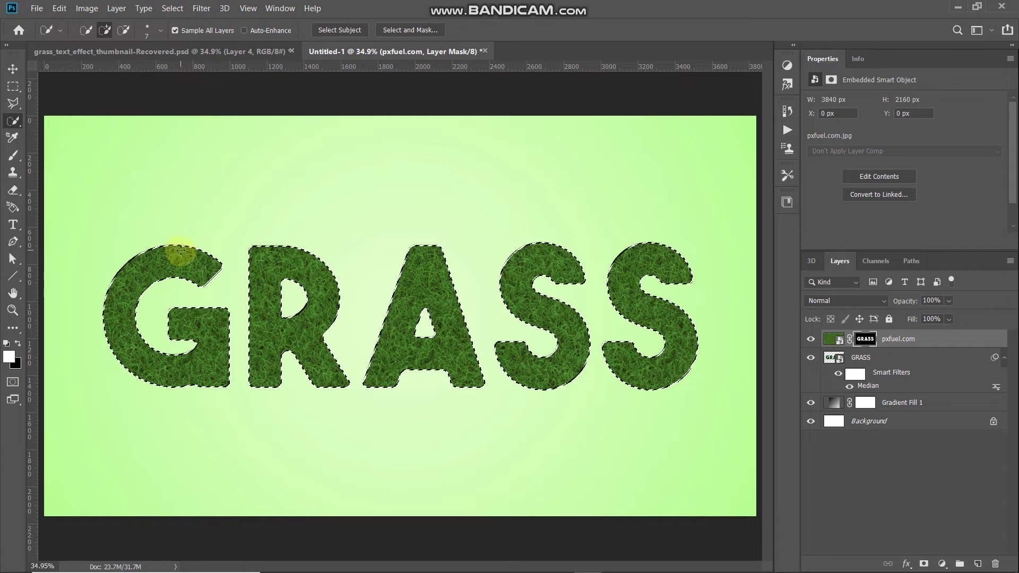
{"action": "right_click", "coordinate": [175, 251]}
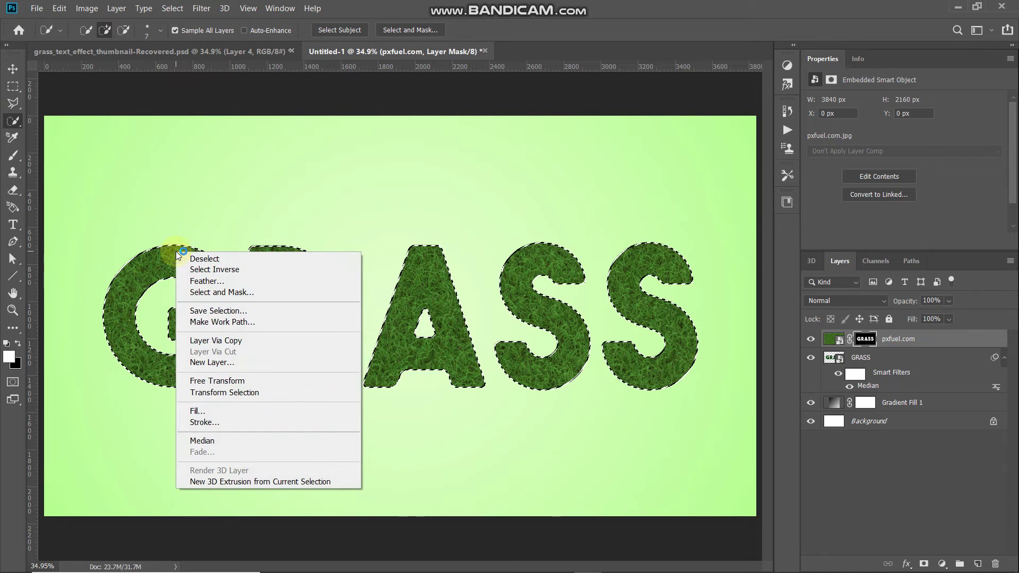
{"action": "left_click", "coordinate": [201, 322]}
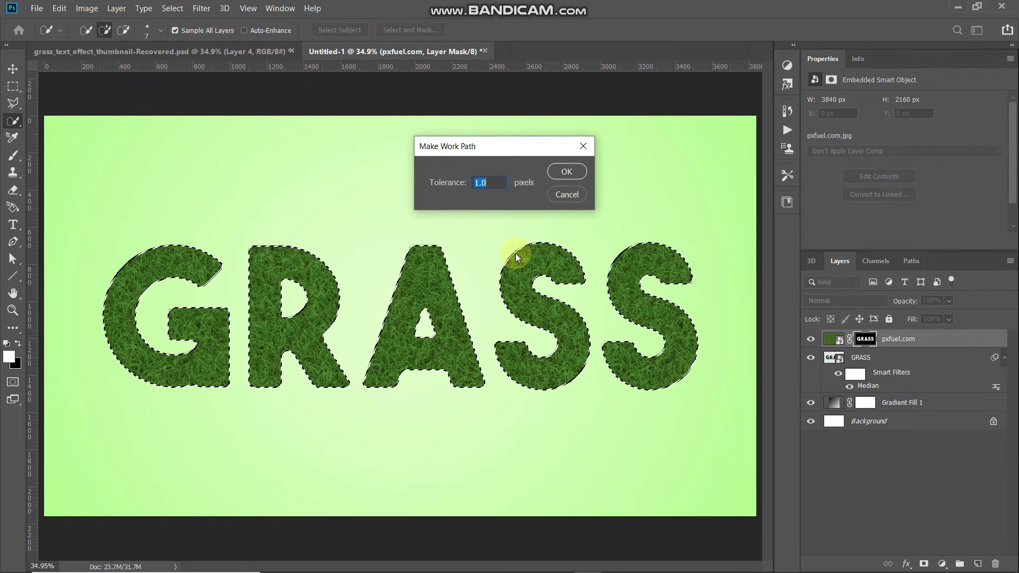
{"action": "left_click", "coordinate": [559, 171]}
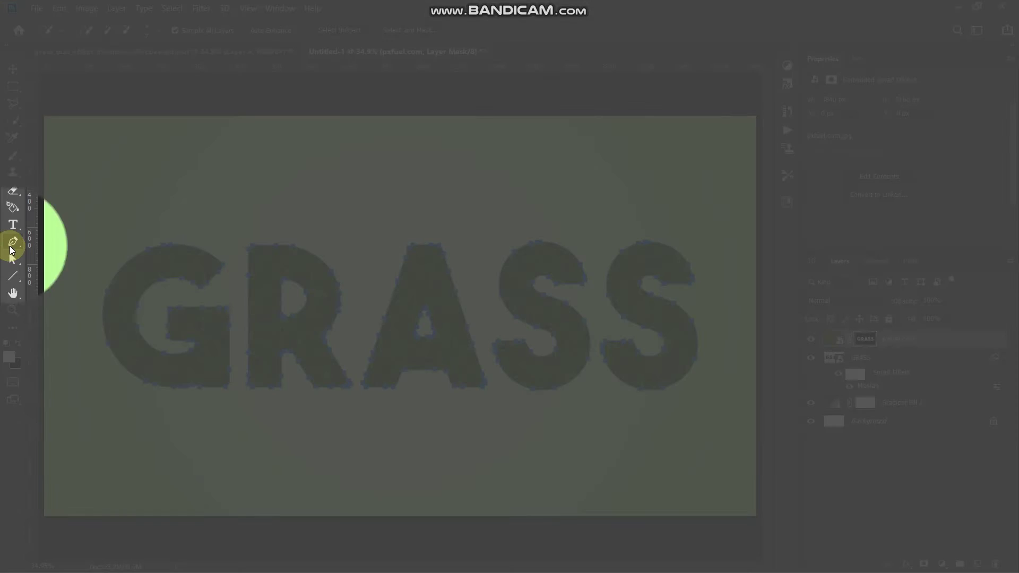
- Stroke the GRASS letter path with the grass brush
{"action": "right_click", "coordinate": [13, 242]}
{"action": "left_click", "coordinate": [63, 239]}
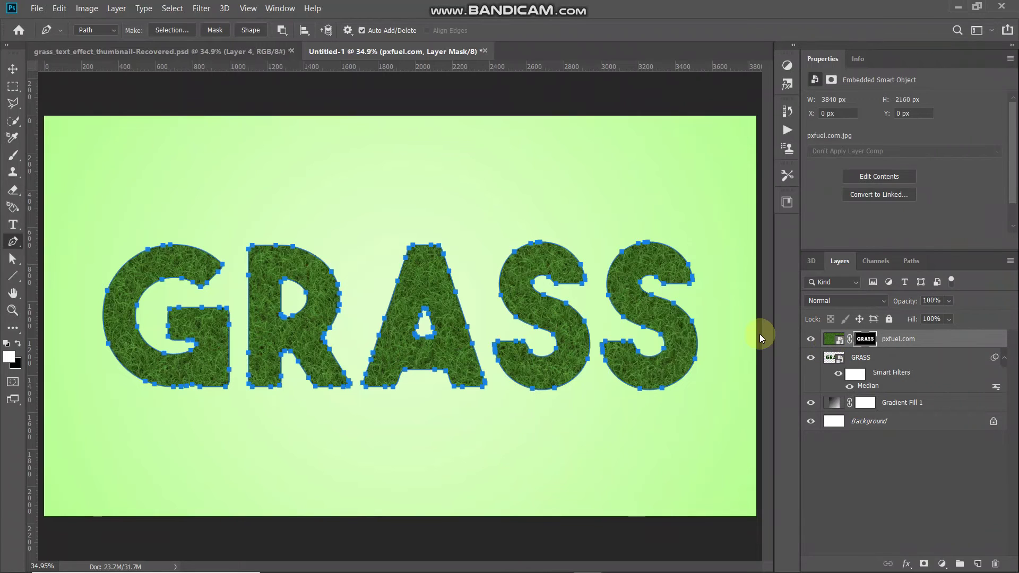
{"action": "right_click", "coordinate": [421, 258]}
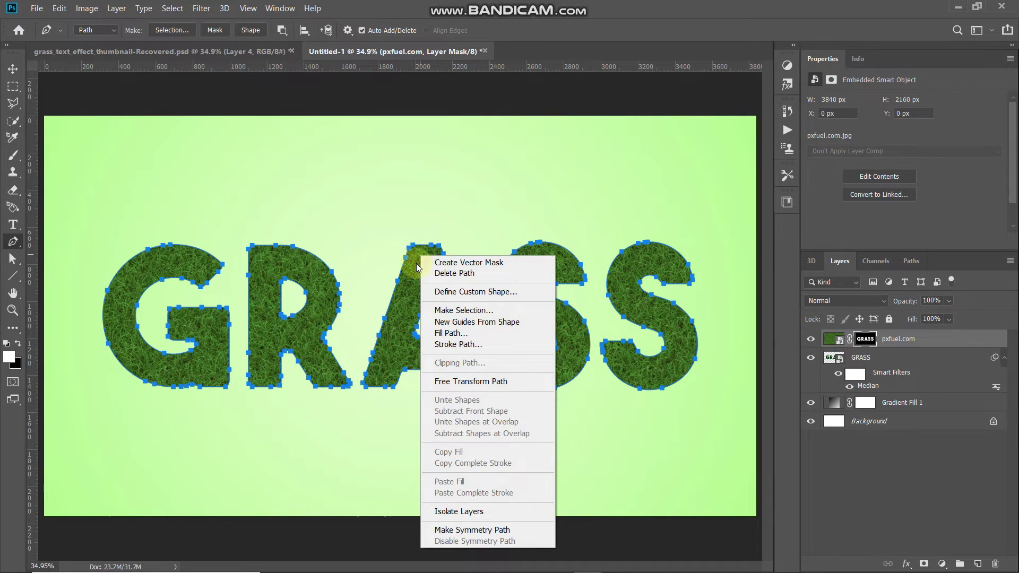
{"action": "left_click", "coordinate": [441, 345]}
{"action": "left_click", "coordinate": [295, 130]}
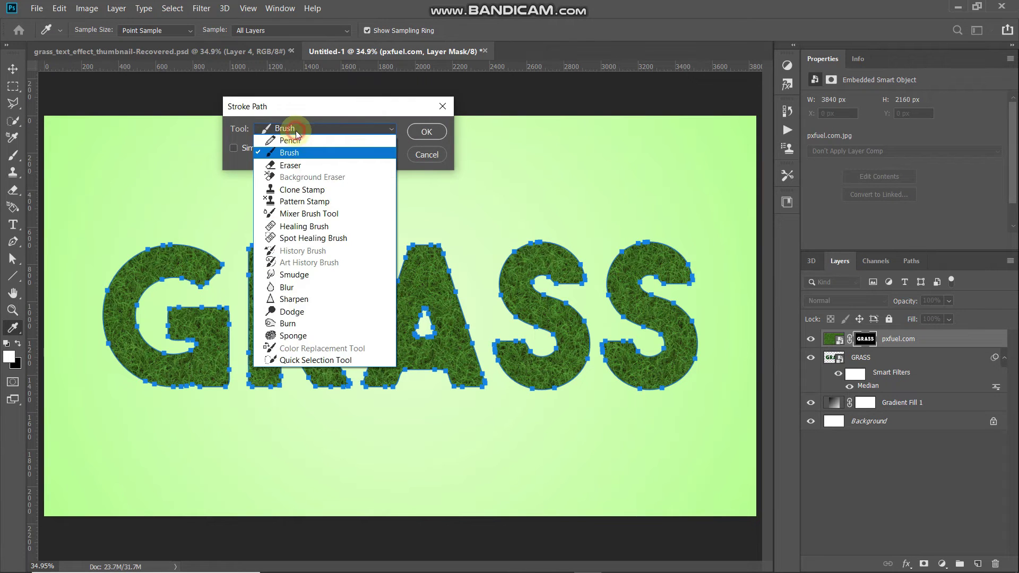
{"action": "left_click", "coordinate": [295, 153]}
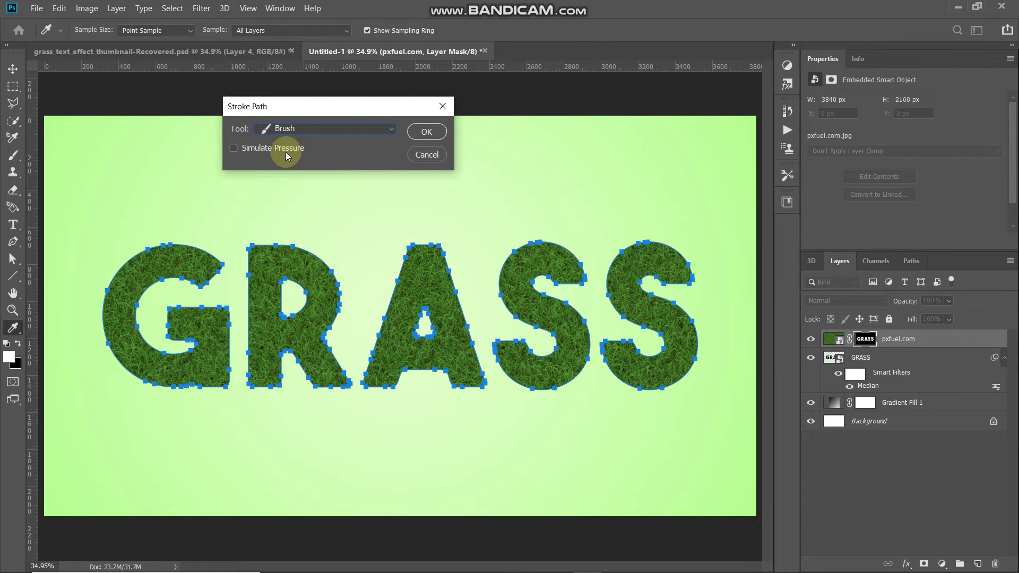
{"action": "left_click", "coordinate": [438, 132]}
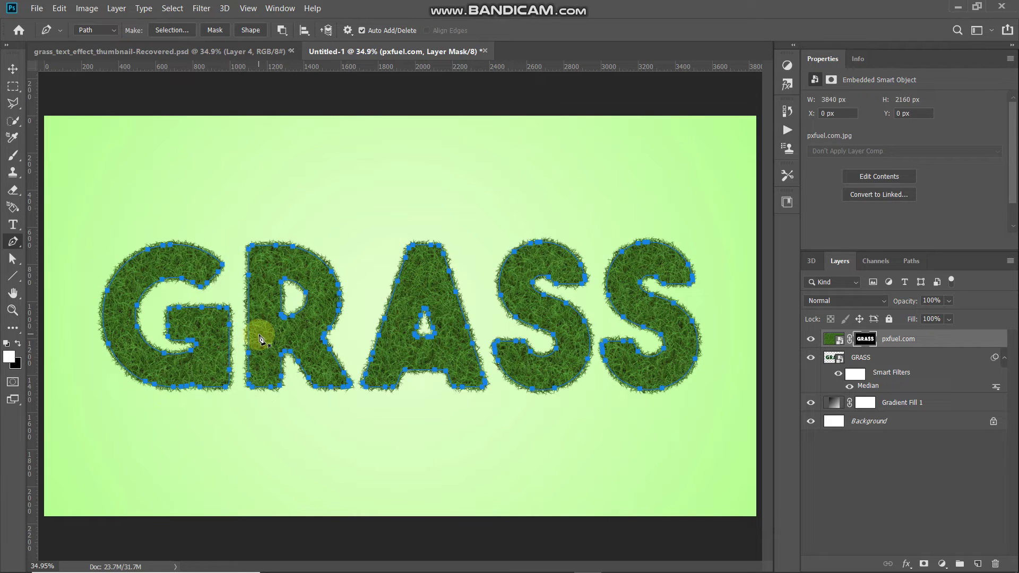
- Hide the path and undo/redo the grass stroke to compare the edges
{"action": "key", "text": "Return"}
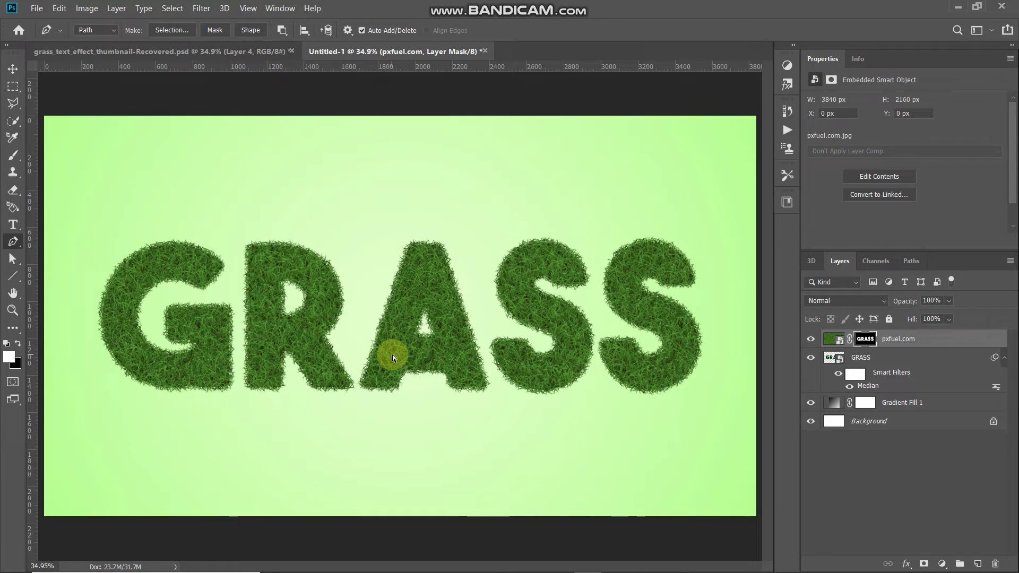
{"action": "key", "text": "ctrl+z"}
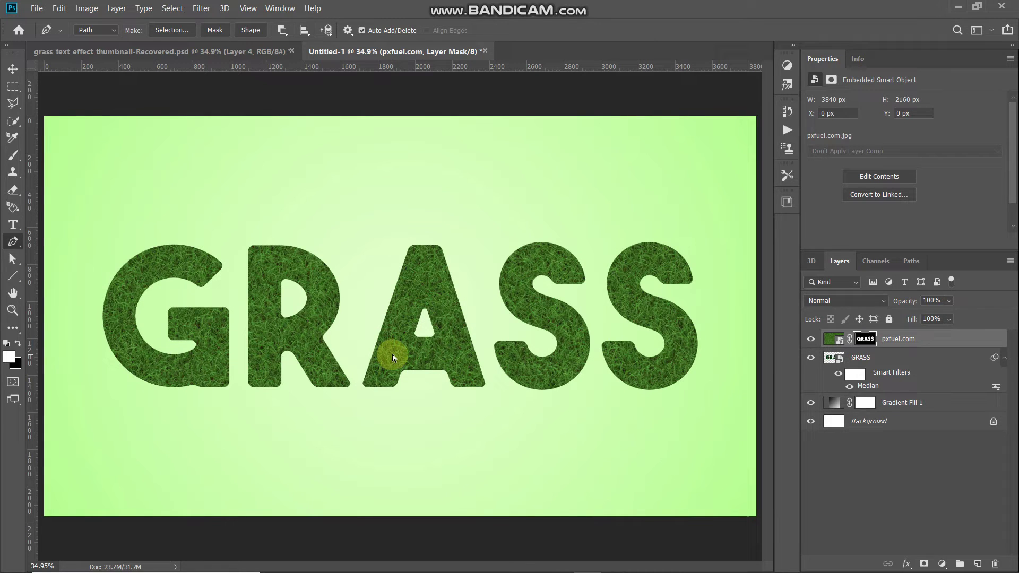
{"action": "key", "text": "ctrl+shift+z"}
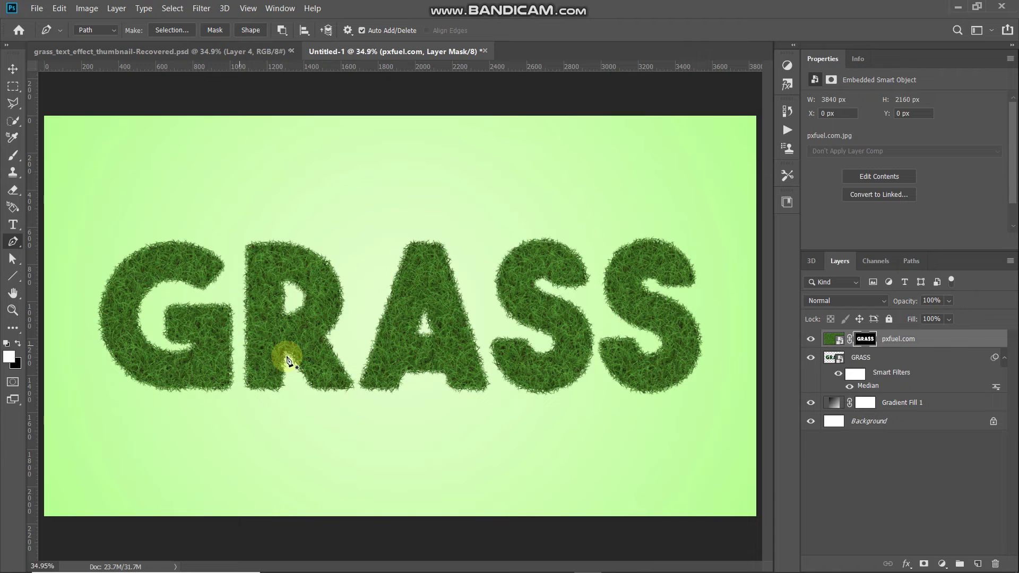
- Add a Bevel & Emboss effect to the letters with 400% depth
{"action": "left_click", "coordinate": [906, 563]}
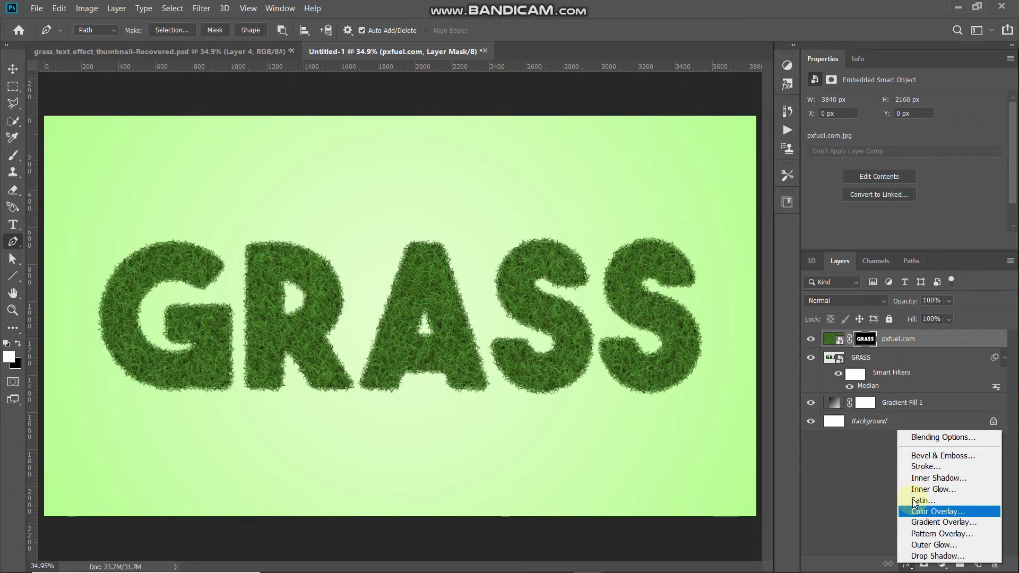
{"action": "left_click", "coordinate": [920, 456]}
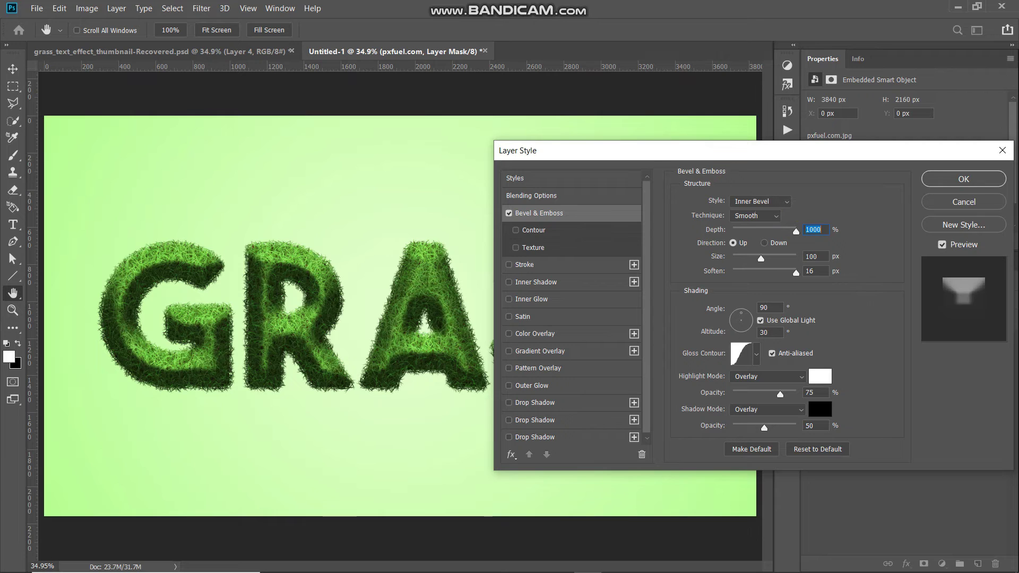
{"action": "type", "text": "400"}
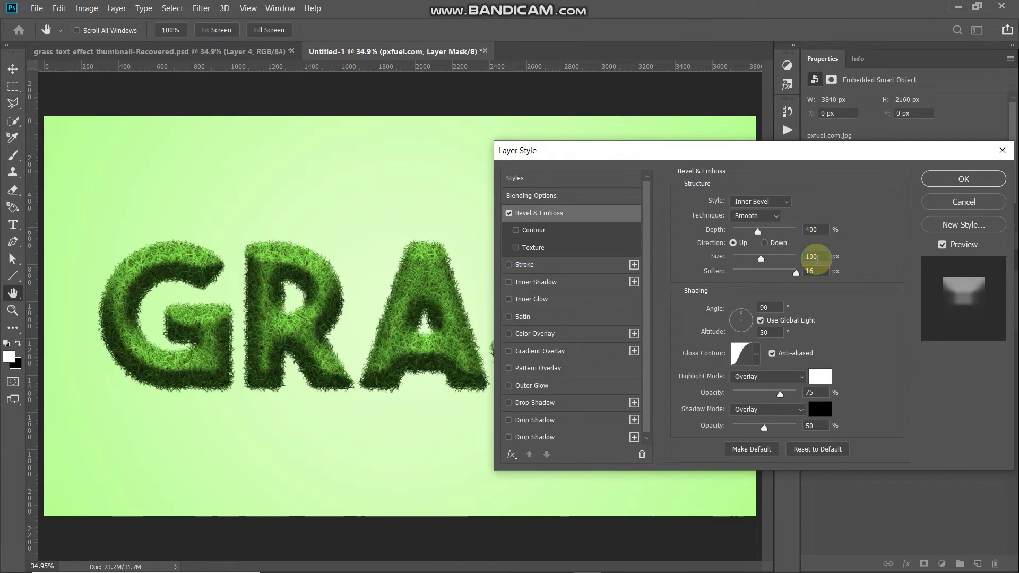
{"action": "left_click", "coordinate": [815, 257]}
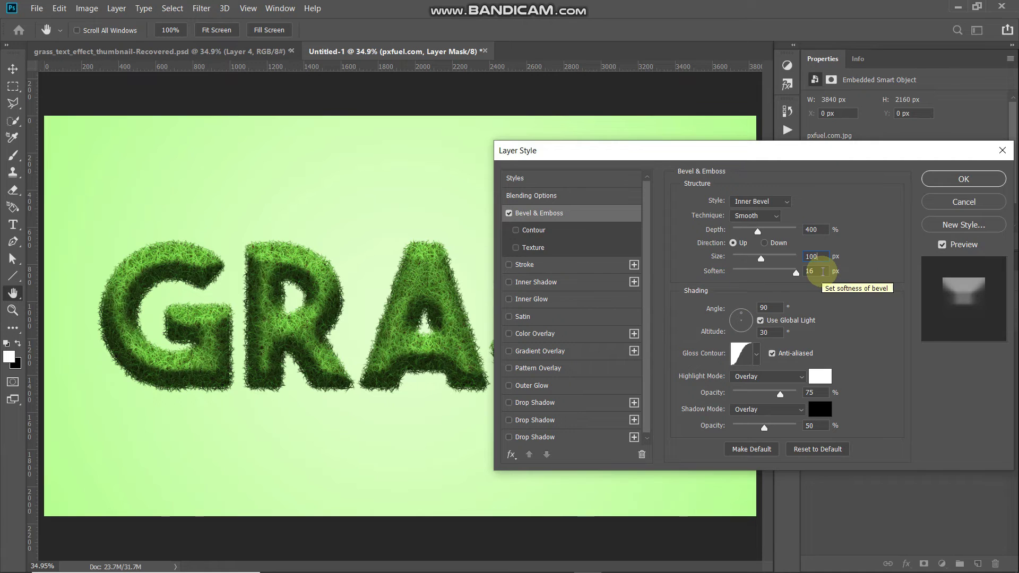
- Turn off Use Global Light, set the bevel angle to 120°, and pick a new gloss contour
{"action": "left_click", "coordinate": [760, 320]}
{"action": "double_click", "coordinate": [769, 307]}
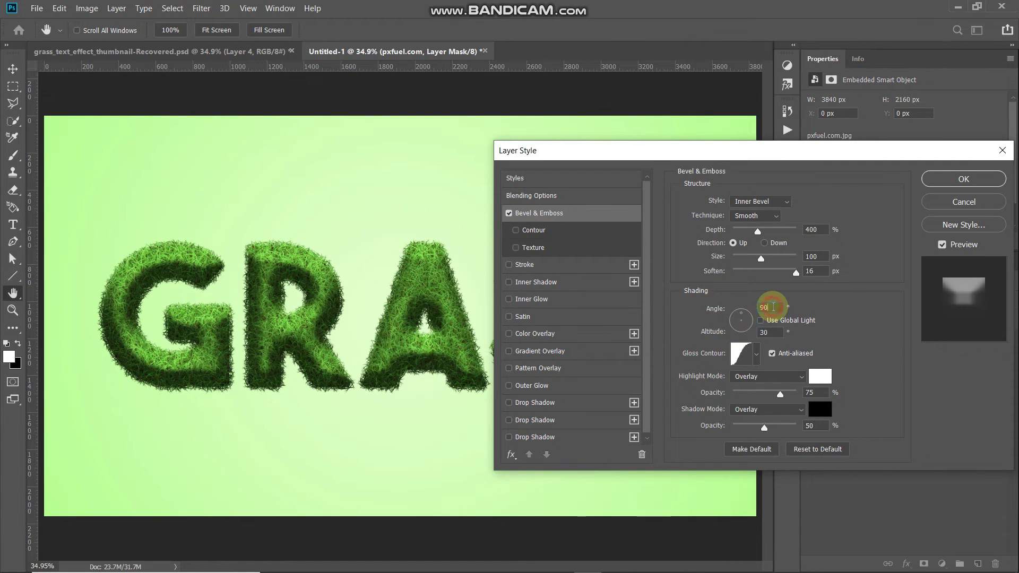
{"action": "key", "text": "BackSpace"}
{"action": "type", "text": "120"}
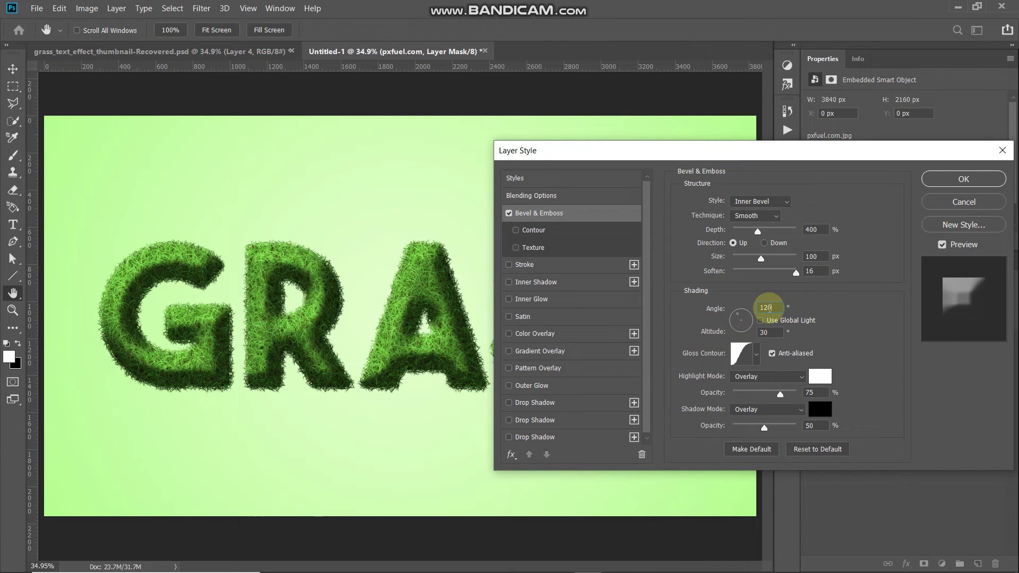
{"action": "left_click", "coordinate": [773, 333]}
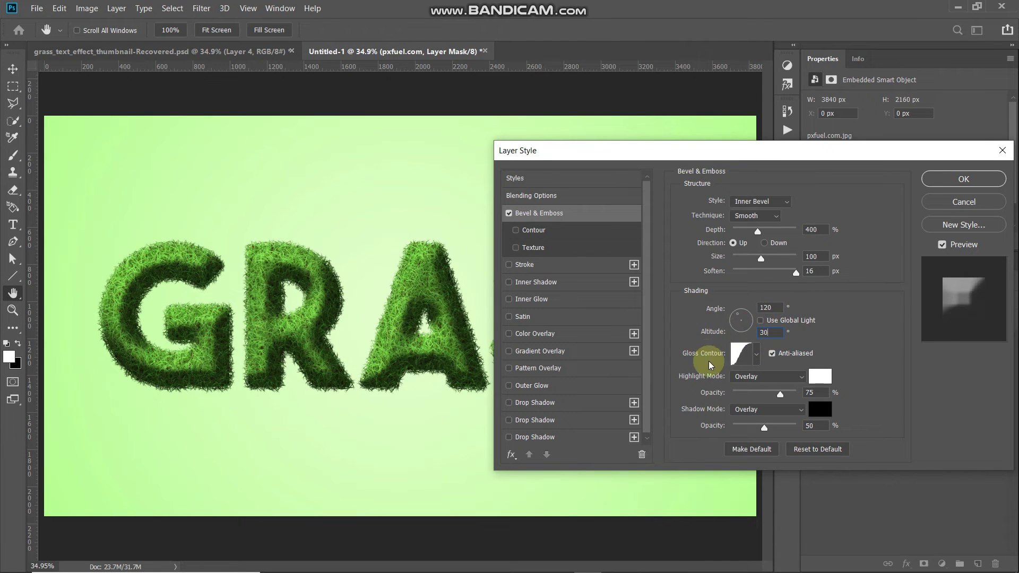
{"action": "left_click", "coordinate": [757, 355]}
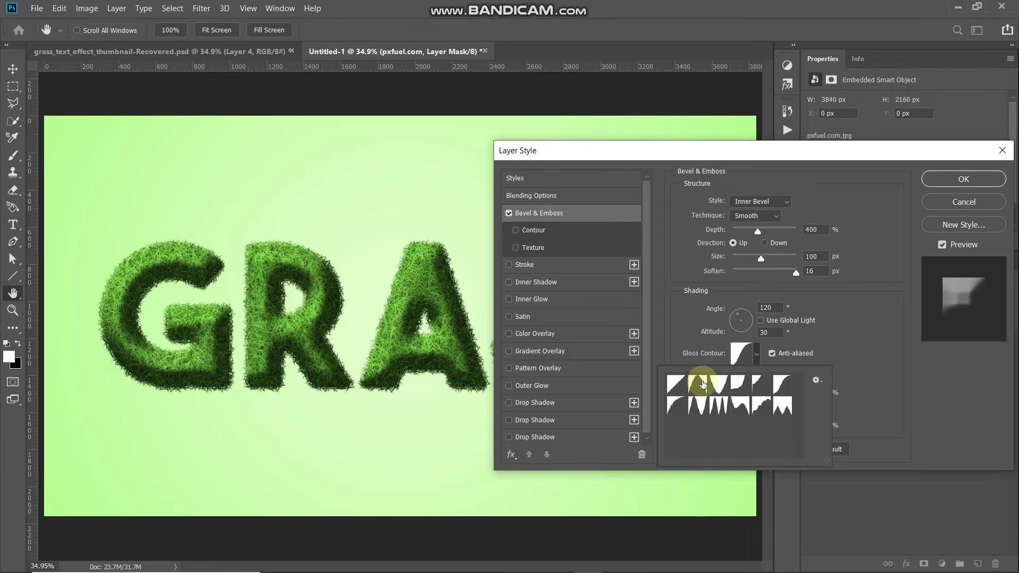
{"action": "left_click", "coordinate": [673, 406]}
{"action": "left_click", "coordinate": [672, 406]}
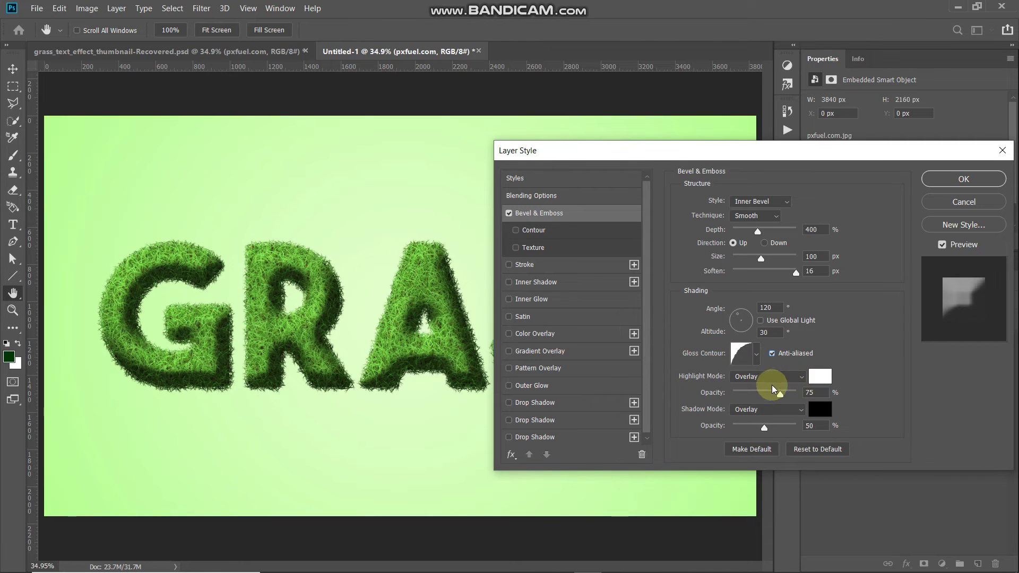
- Set the bevel shadow opacity to 15% and toggle the bevel to compare
{"action": "left_click", "coordinate": [817, 392]}
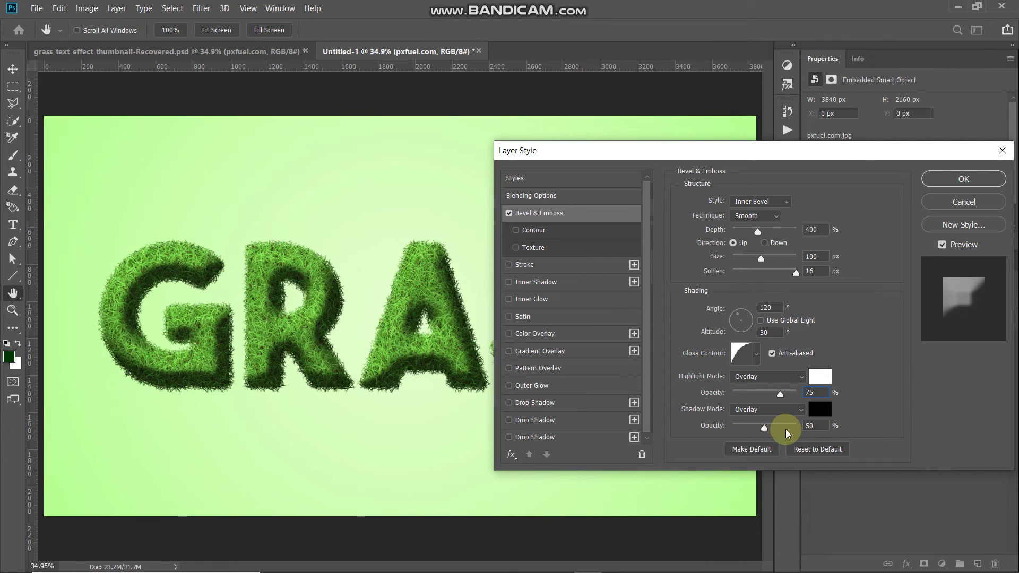
{"action": "double_click", "coordinate": [816, 425]}
{"action": "type", "text": "15"}
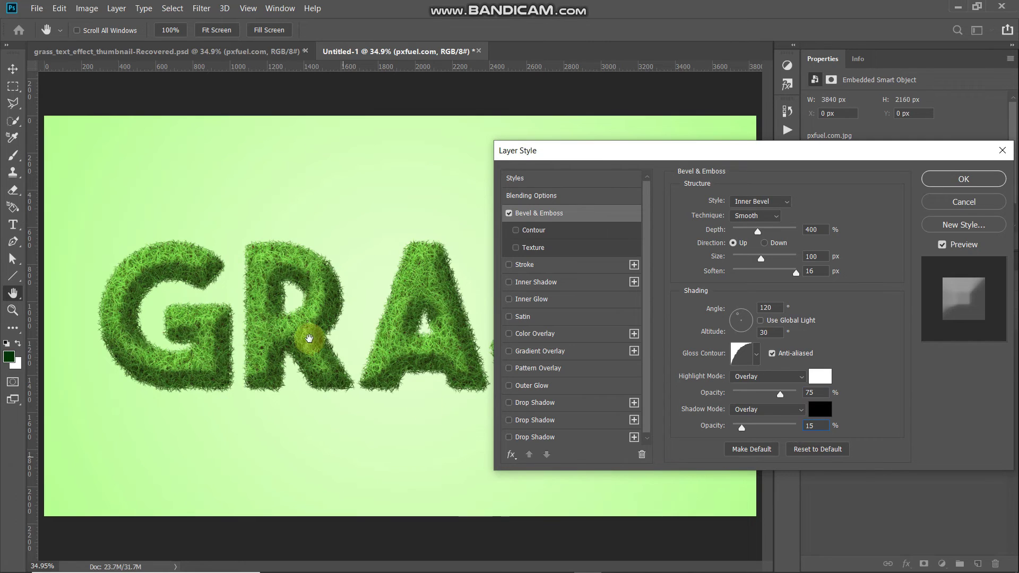
{"action": "left_click", "coordinate": [508, 214]}
{"action": "left_click", "coordinate": [508, 214]}
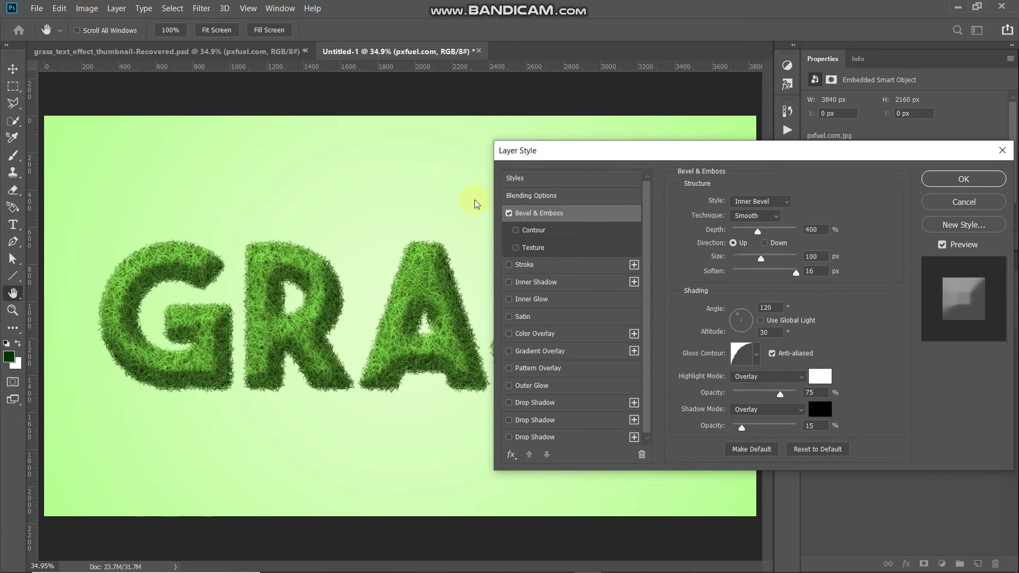
- Enable the bevel Contour with a rounded curve preset at 50% range, toggling to compare
{"action": "left_click", "coordinate": [550, 232]}
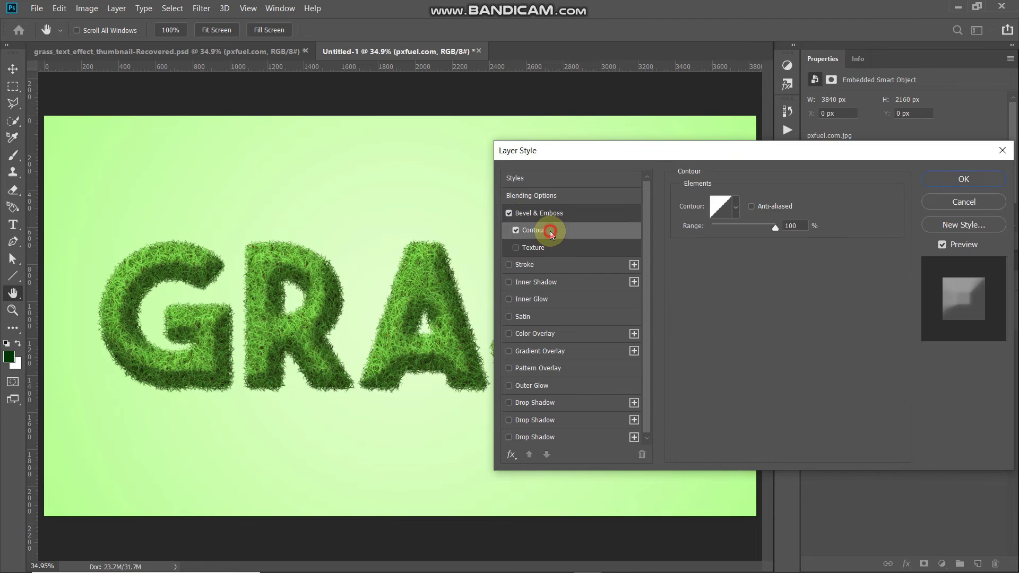
{"action": "left_click", "coordinate": [735, 204]}
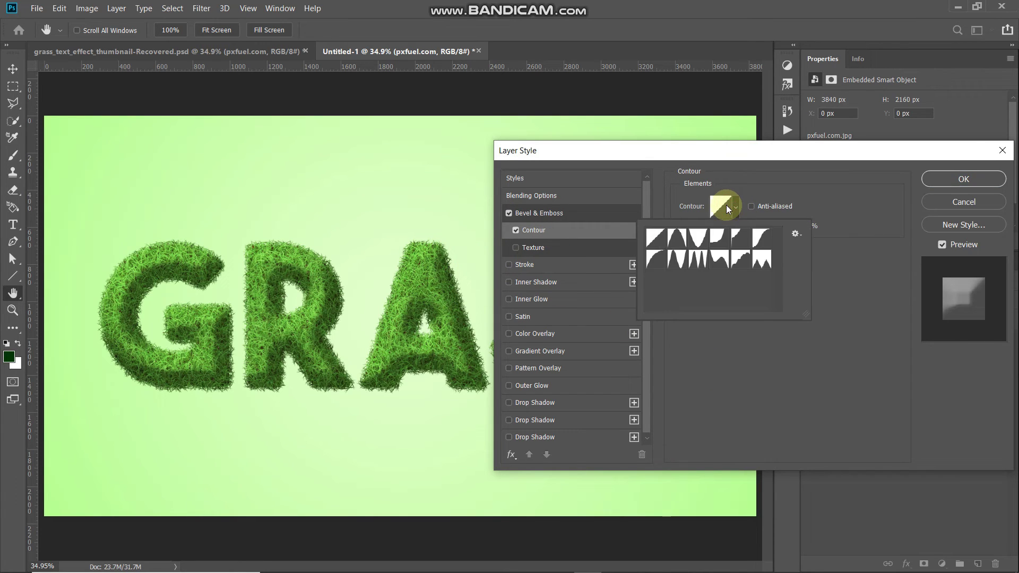
{"action": "left_click", "coordinate": [654, 264]}
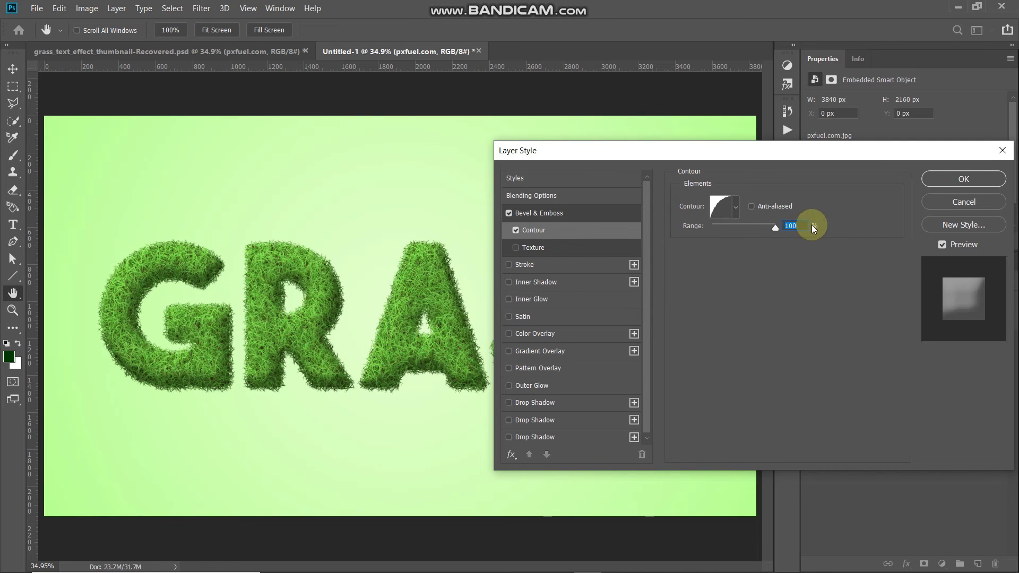
{"action": "type", "text": "50"}
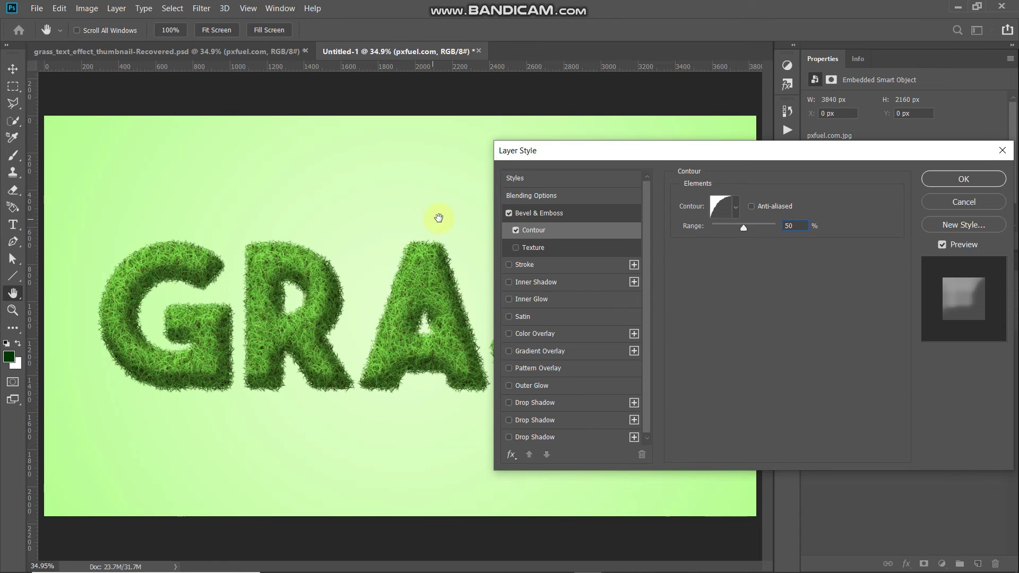
{"action": "left_click", "coordinate": [516, 231]}
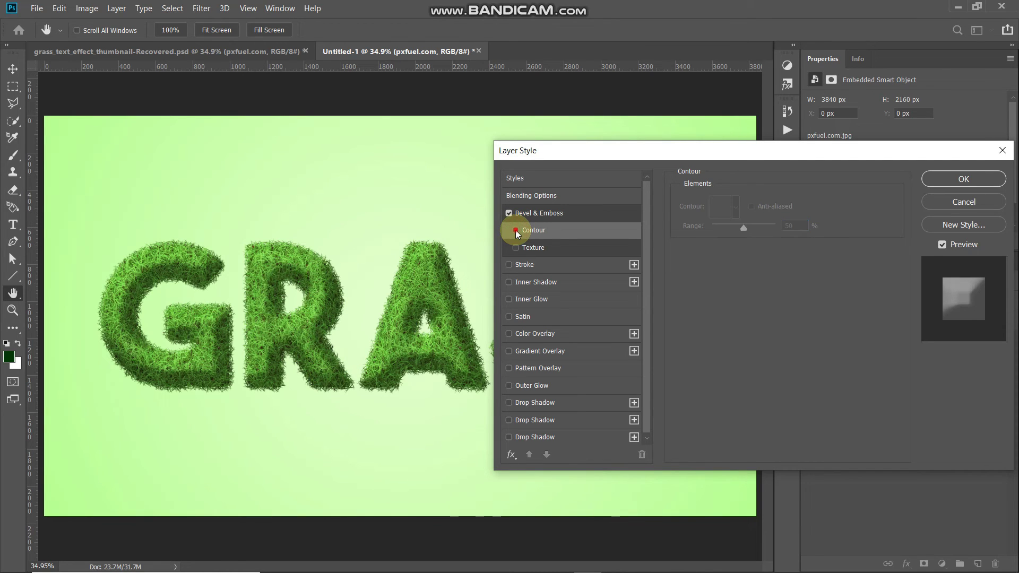
{"action": "left_click", "coordinate": [516, 231]}
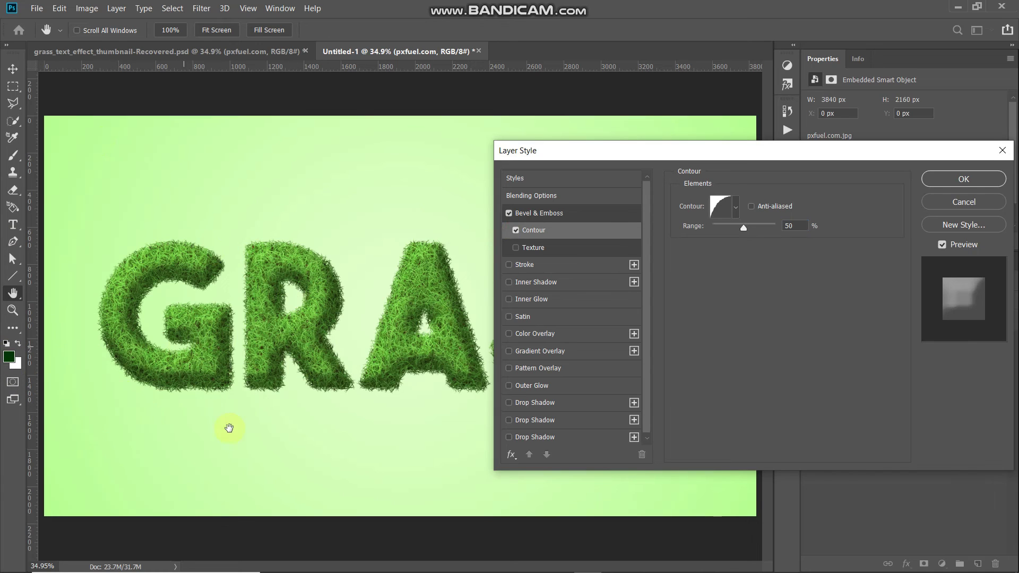
- Enable Drop Shadow reset to defaults, with Multiply blending and black colour
{"action": "left_click", "coordinate": [538, 404]}
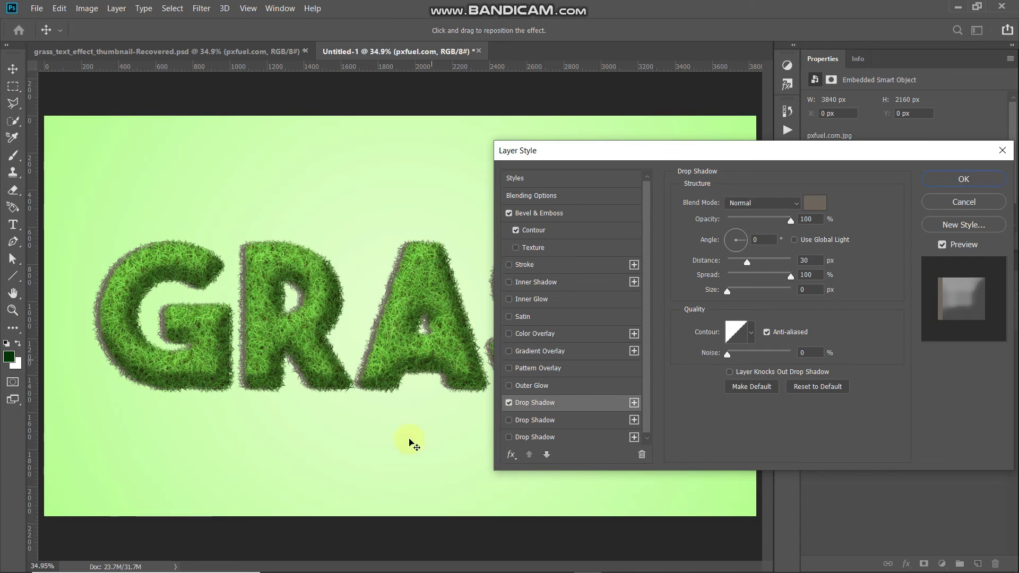
{"action": "left_click", "coordinate": [822, 386]}
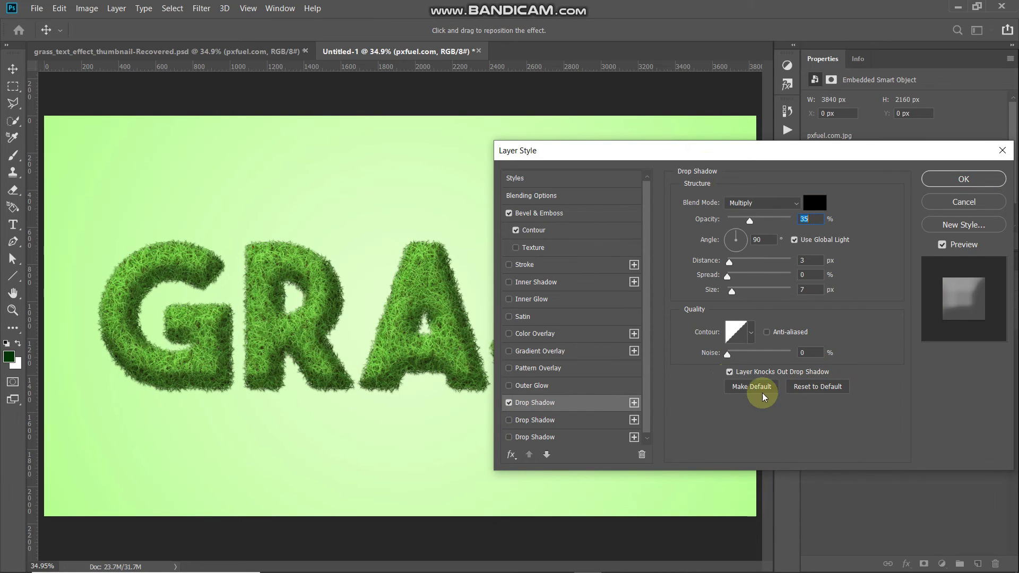
{"action": "left_click", "coordinate": [747, 203]}
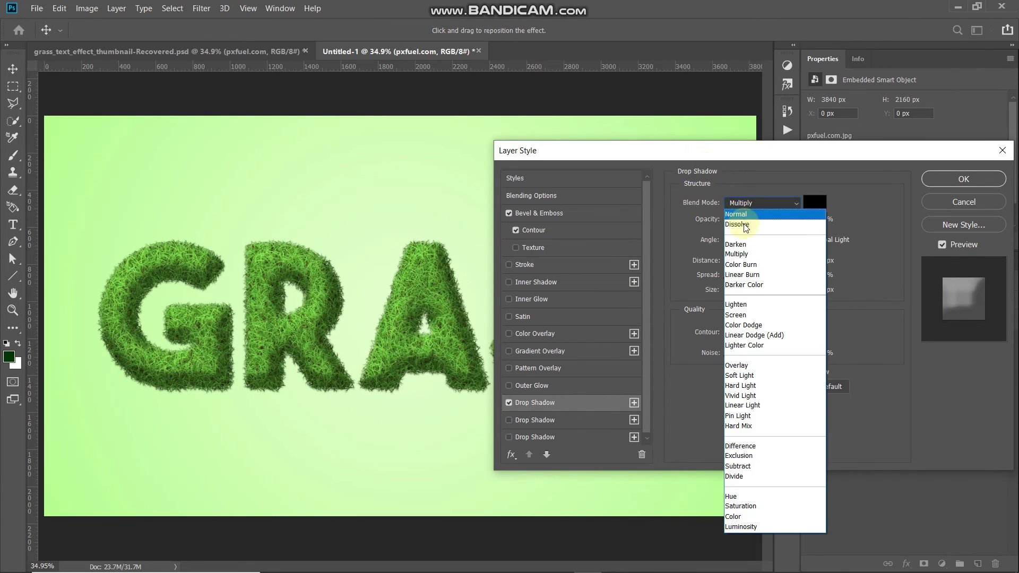
{"action": "left_click", "coordinate": [744, 256]}
{"action": "left_click", "coordinate": [811, 204]}
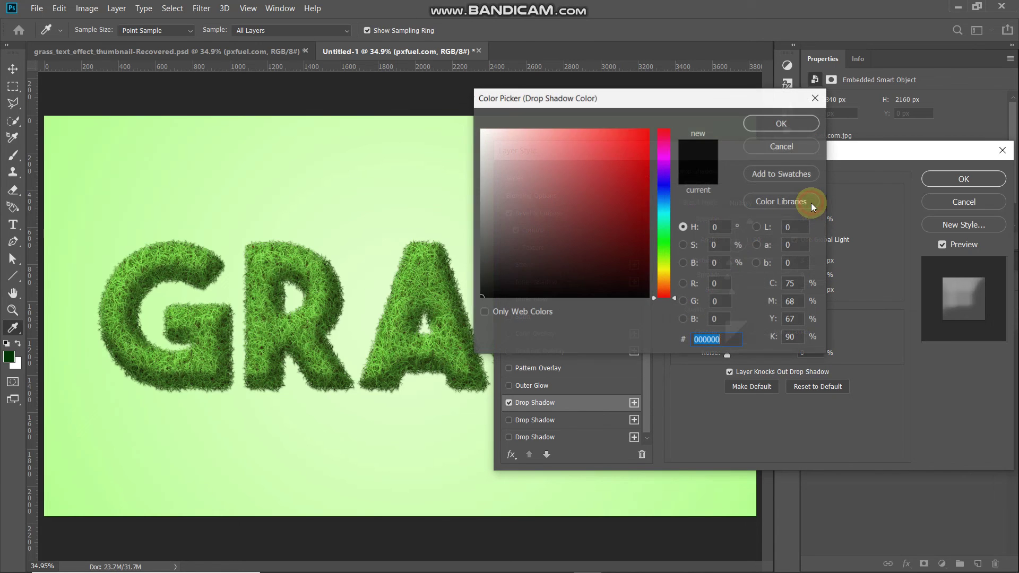
{"action": "left_click", "coordinate": [763, 127]}
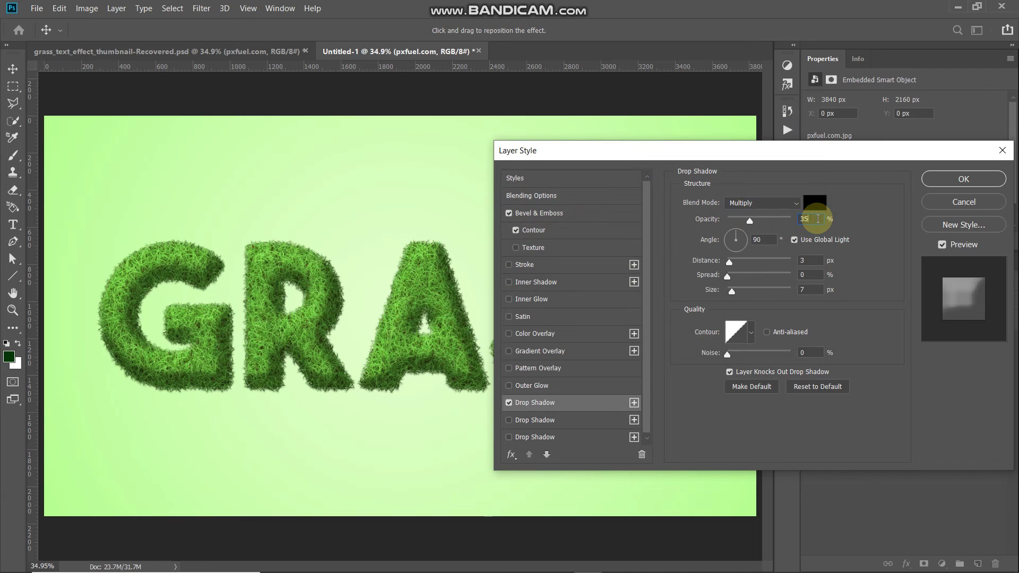
- Set shadow opacity to 75% and, without global light, angle to 150°
{"action": "key", "text": "BackSpace"}
{"action": "type", "text": "75"}
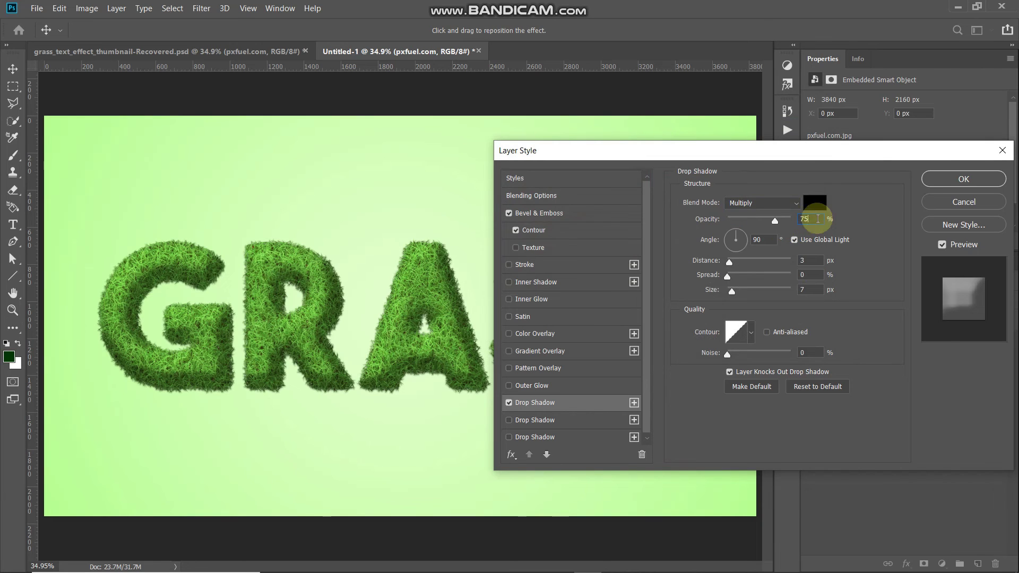
{"action": "left_click", "coordinate": [794, 240]}
{"action": "left_click", "coordinate": [766, 241]}
{"action": "key", "text": "BackSpace"}
{"action": "key", "text": "BackSpace"}
{"action": "type", "text": "150"}
- Set shadow distance to 20 px and size to 40 px, then toggle it to compare
{"action": "left_click", "coordinate": [812, 260]}
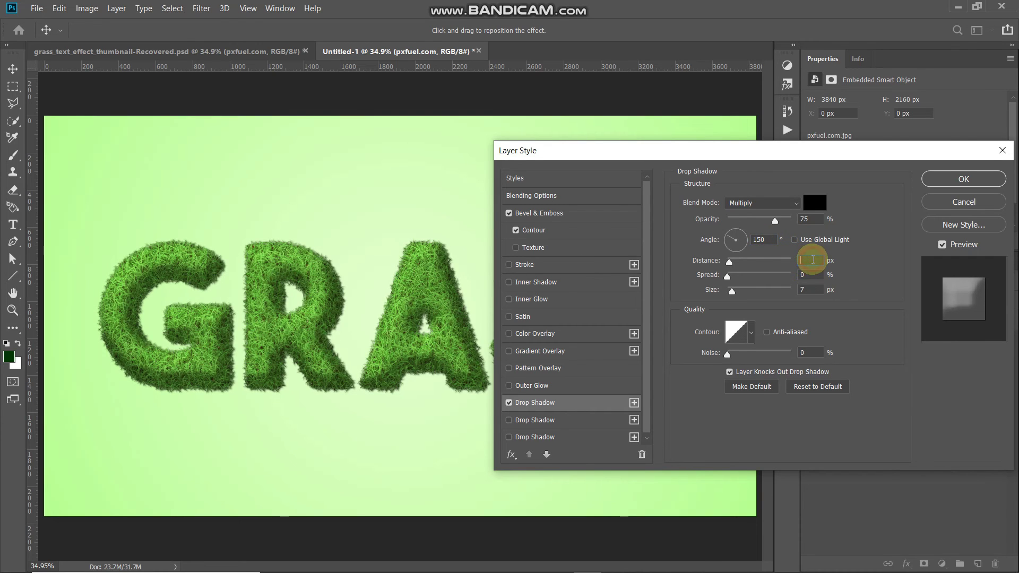
{"action": "type", "text": "28"}
{"action": "key", "text": "Tab"}
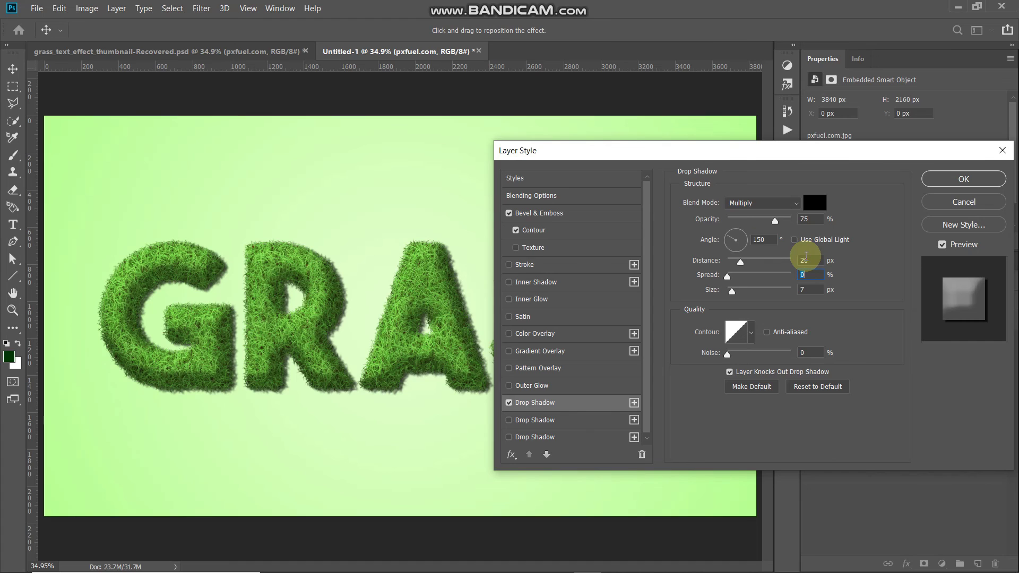
{"action": "type", "text": "40"}
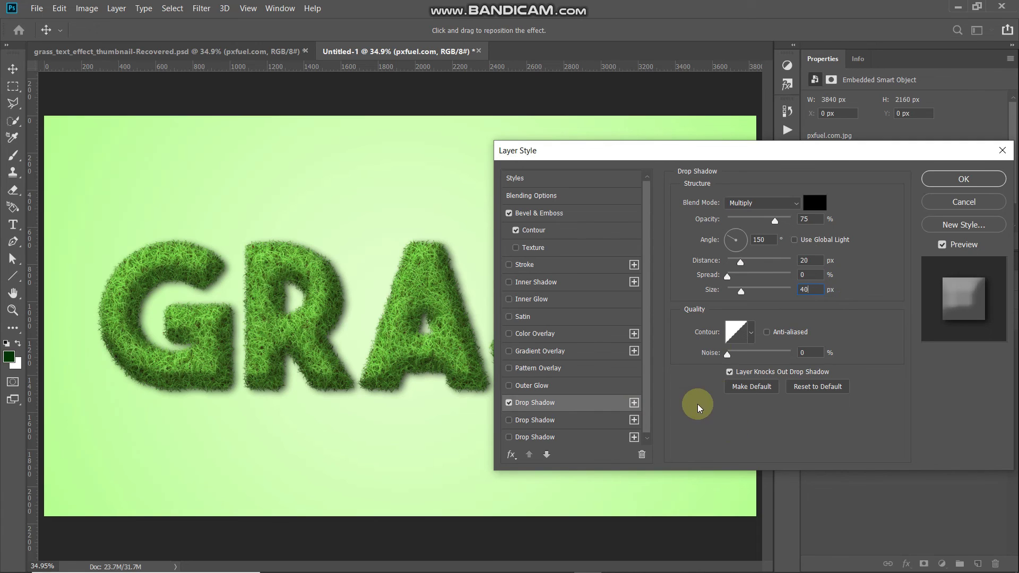
{"action": "left_click", "coordinate": [508, 403]}
{"action": "left_click", "coordinate": [508, 404]}
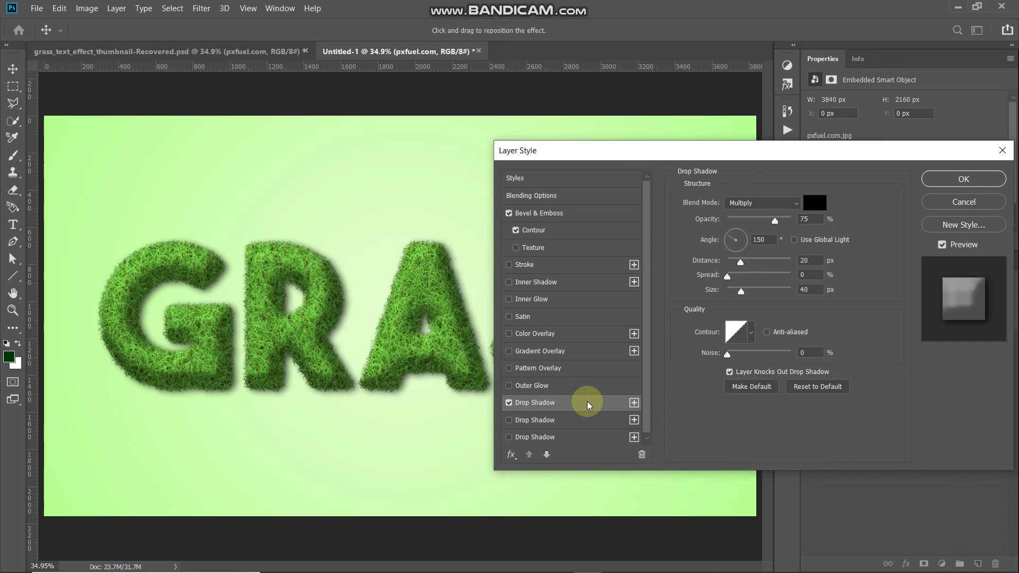